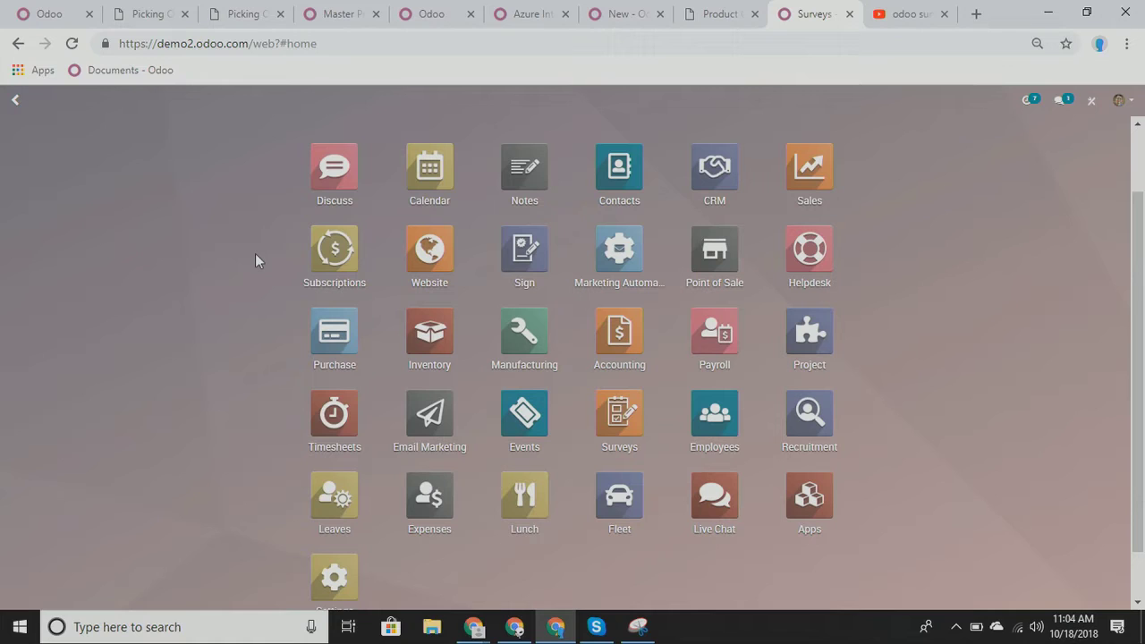
Launch the Surveys app from the Odoo home screen to show the survey board
{"action": "left_click", "coordinate": [616, 419]}
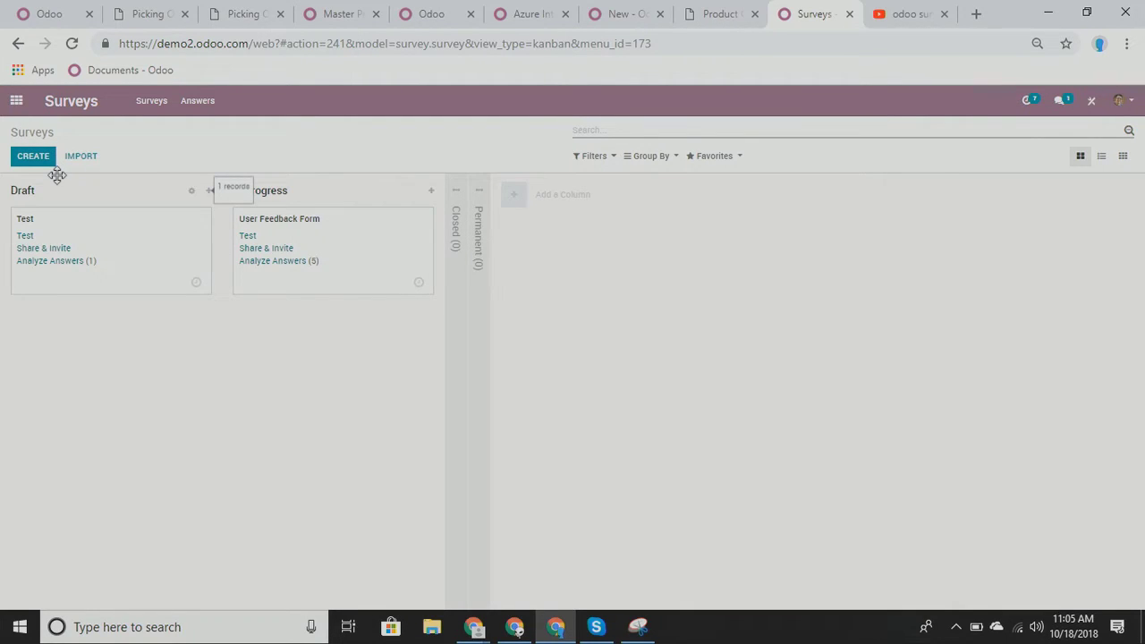
Open the Test survey and preview the questions on its Do you like Odoo page
{"action": "left_click", "coordinate": [90, 225]}
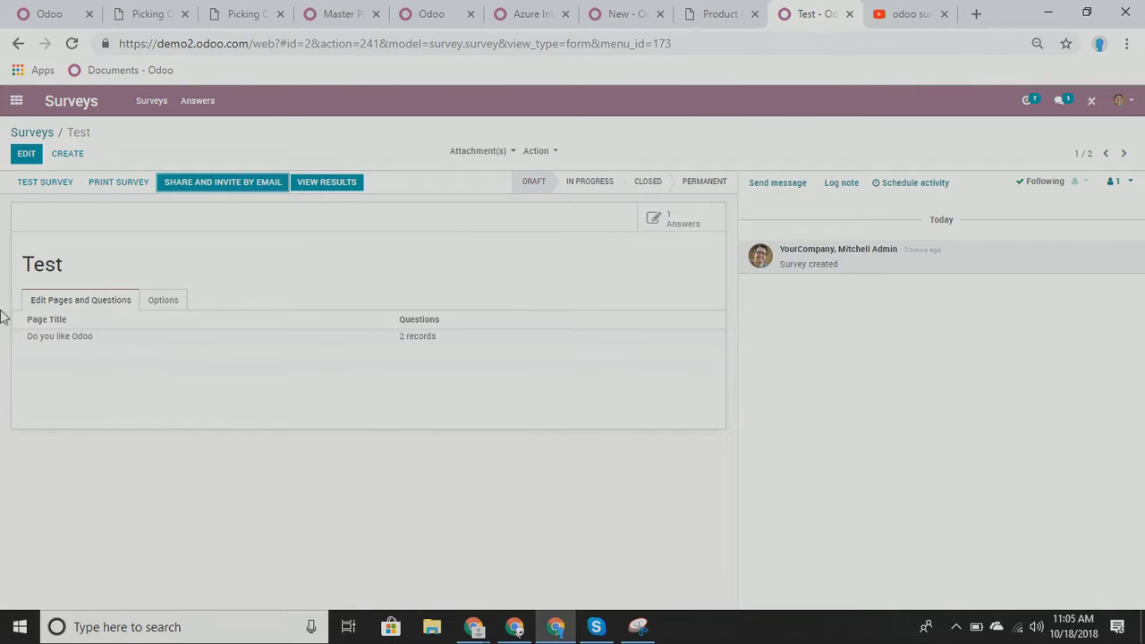
{"action": "left_click", "coordinate": [446, 344]}
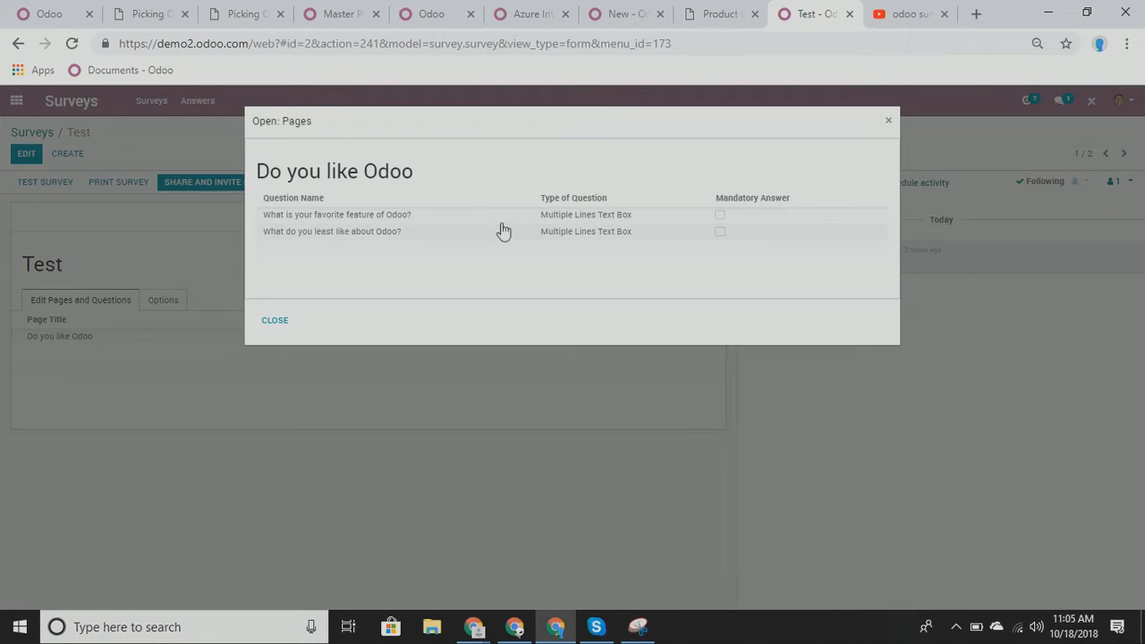
{"action": "left_click", "coordinate": [887, 122]}
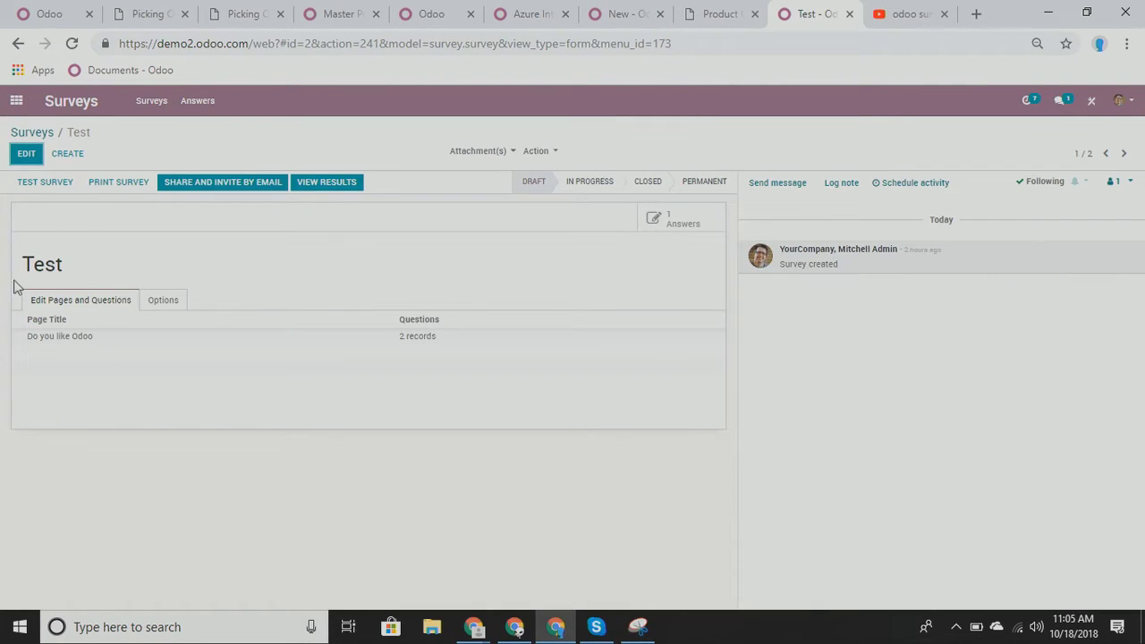
Put the survey in edit mode and open the Do you like Odoo page for editing
{"action": "left_click", "coordinate": [26, 154]}
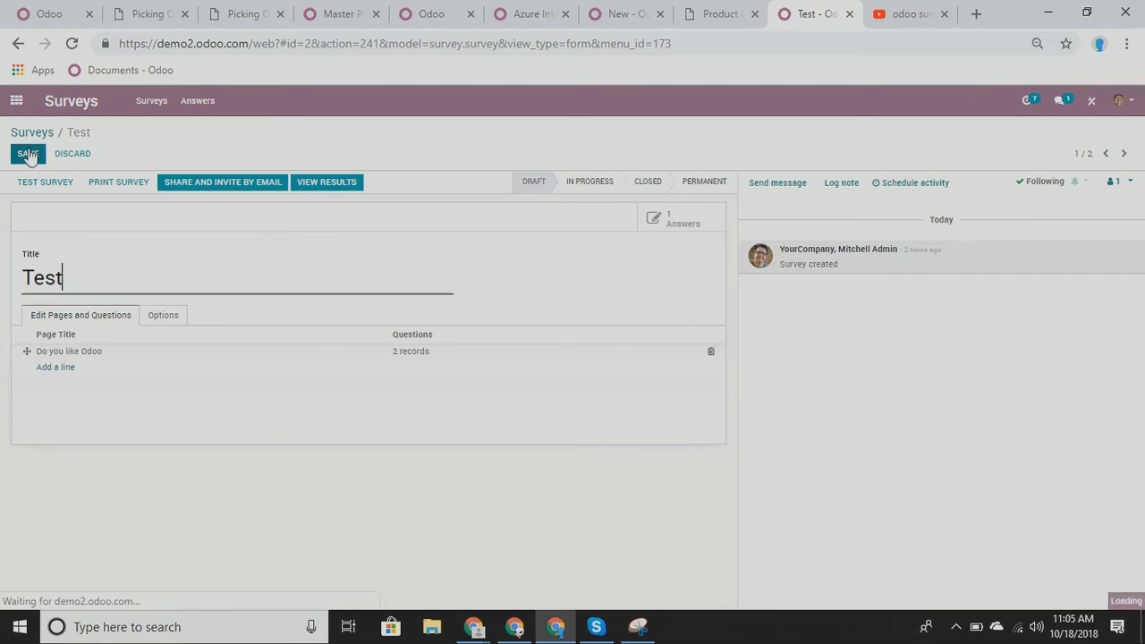
{"action": "left_click", "coordinate": [59, 368]}
{"action": "left_click", "coordinate": [888, 120]}
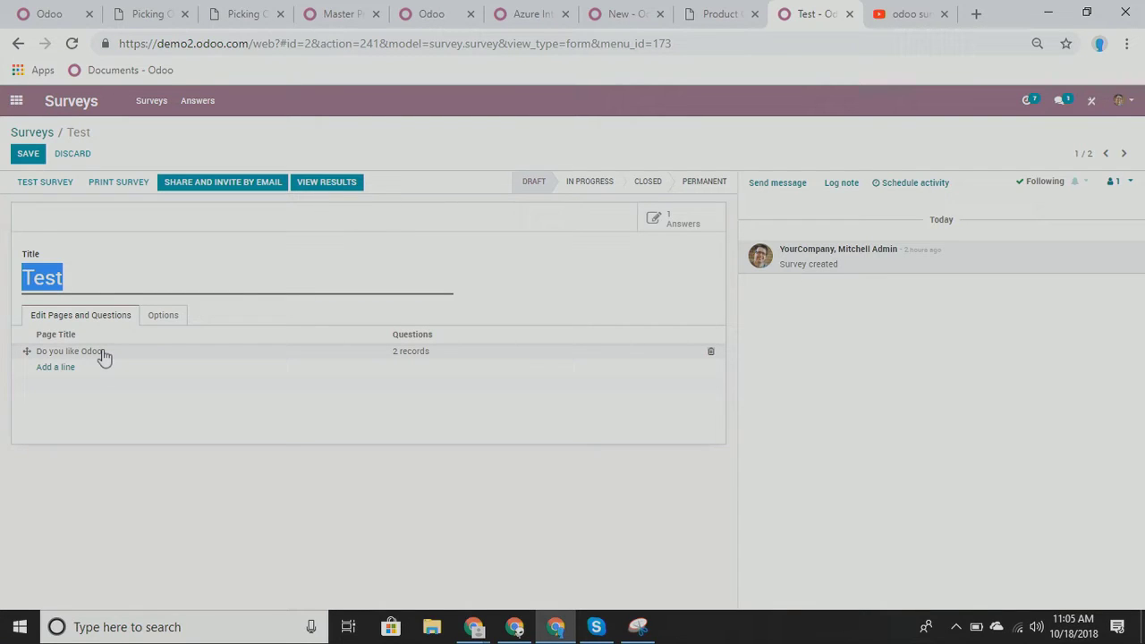
{"action": "left_click", "coordinate": [387, 357]}
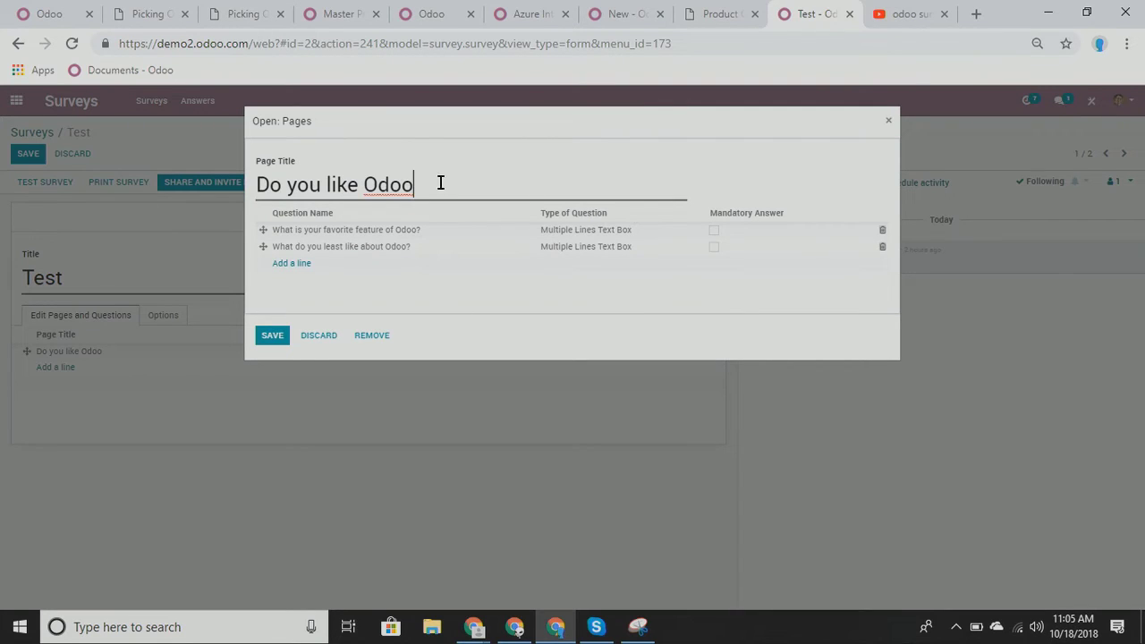
{"action": "left_click_drag", "start_coordinate": [440, 183], "coordinate": [186, 184]}
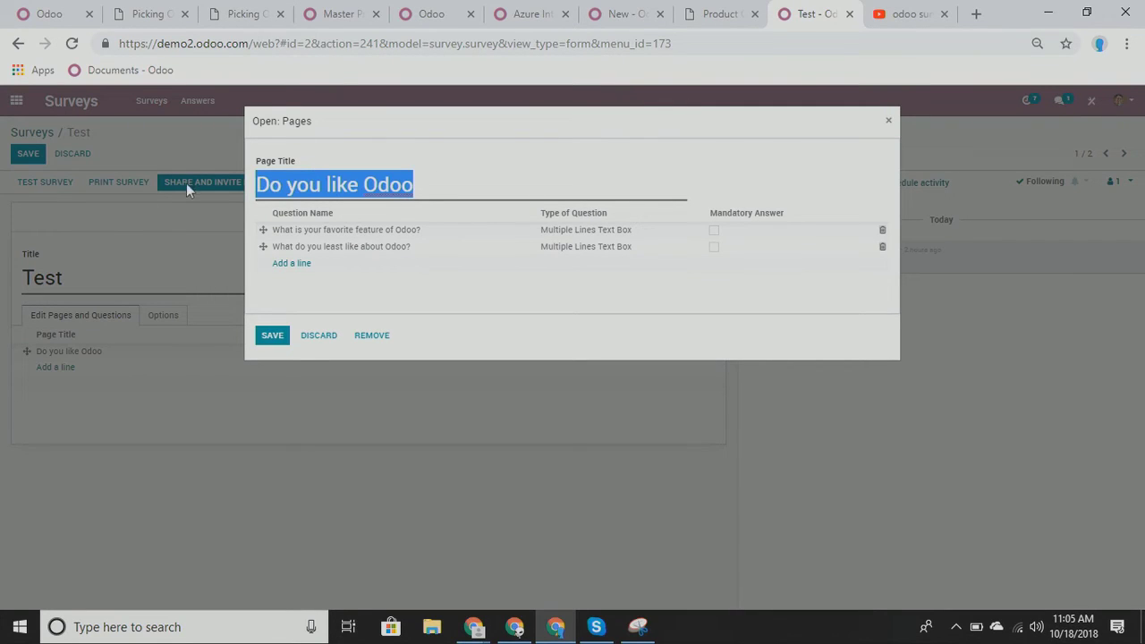
Add the question 'What is your favorite Application?' and cycle its answer type through to Matrix
{"action": "left_click", "coordinate": [301, 271]}
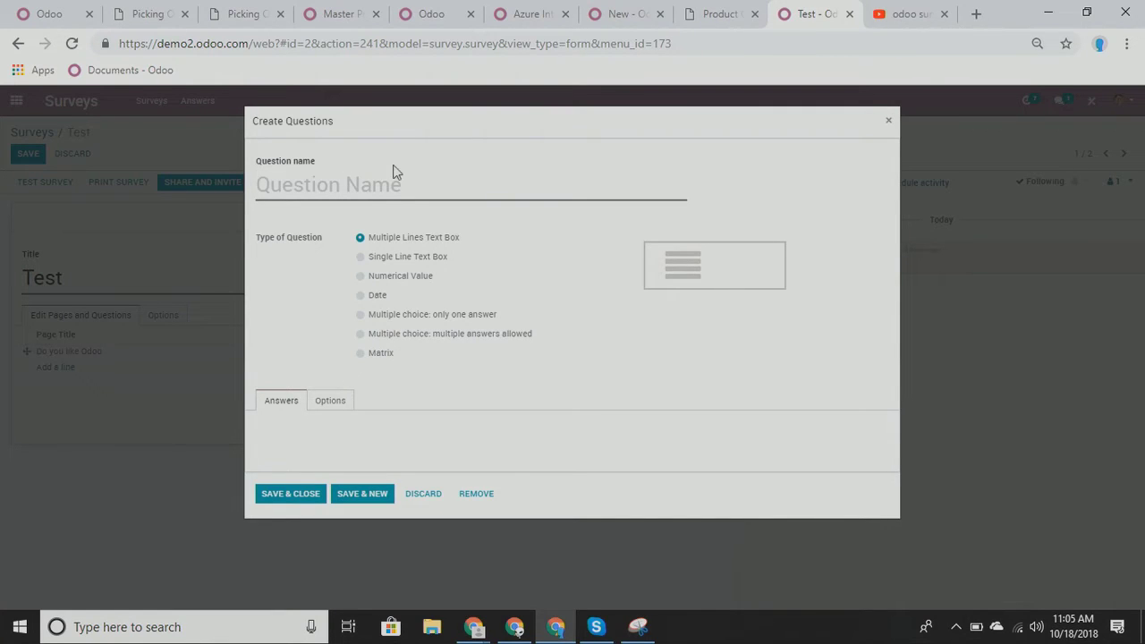
{"action": "type", "text": "W"}
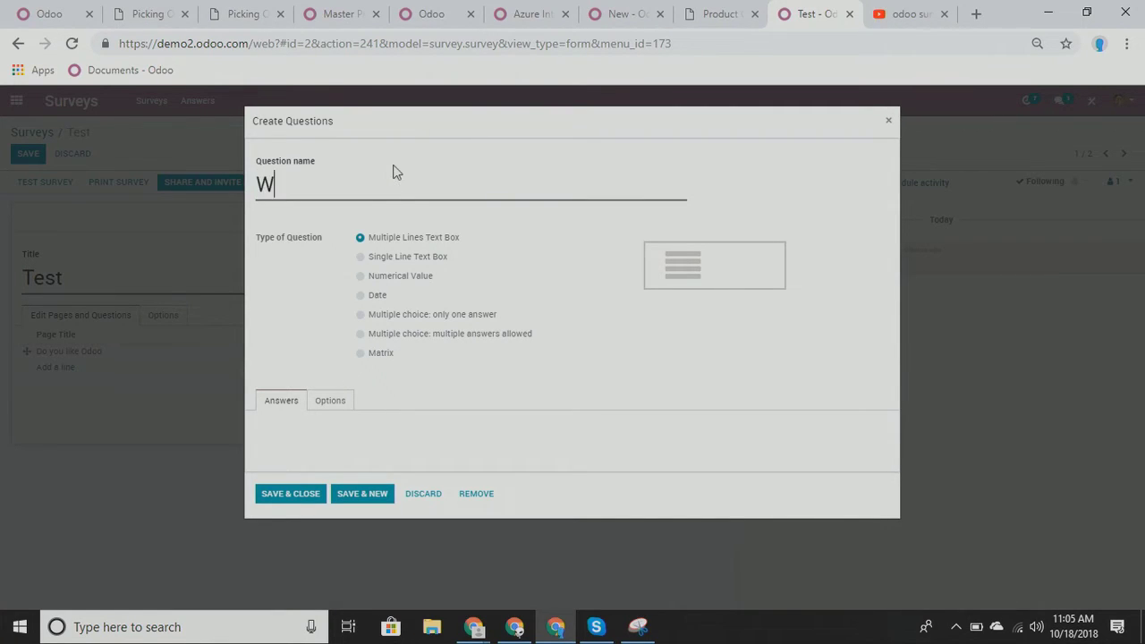
{"action": "type", "text": "hat is your fa"}
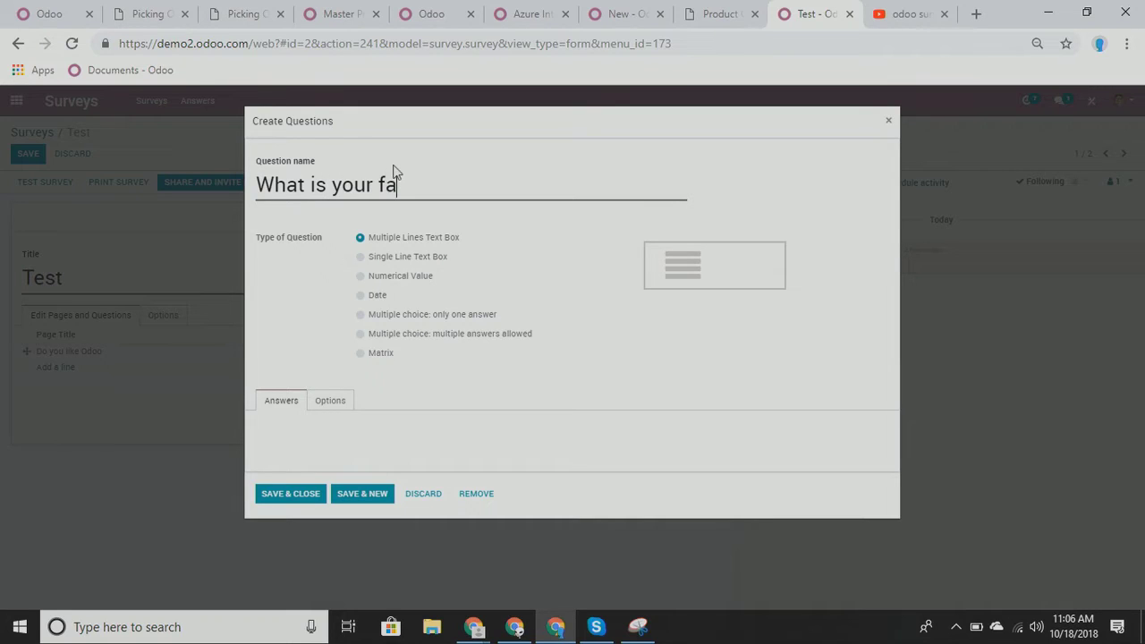
{"action": "type", "text": "vorite Application"}
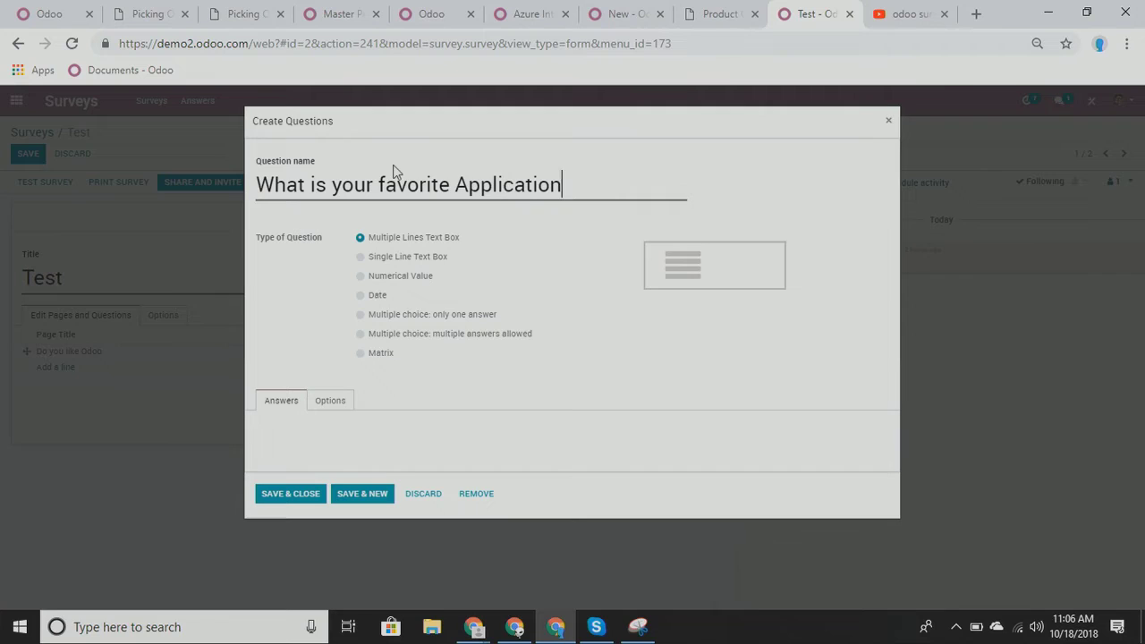
{"action": "type", "text": "?"}
{"action": "left_click", "coordinate": [360, 258]}
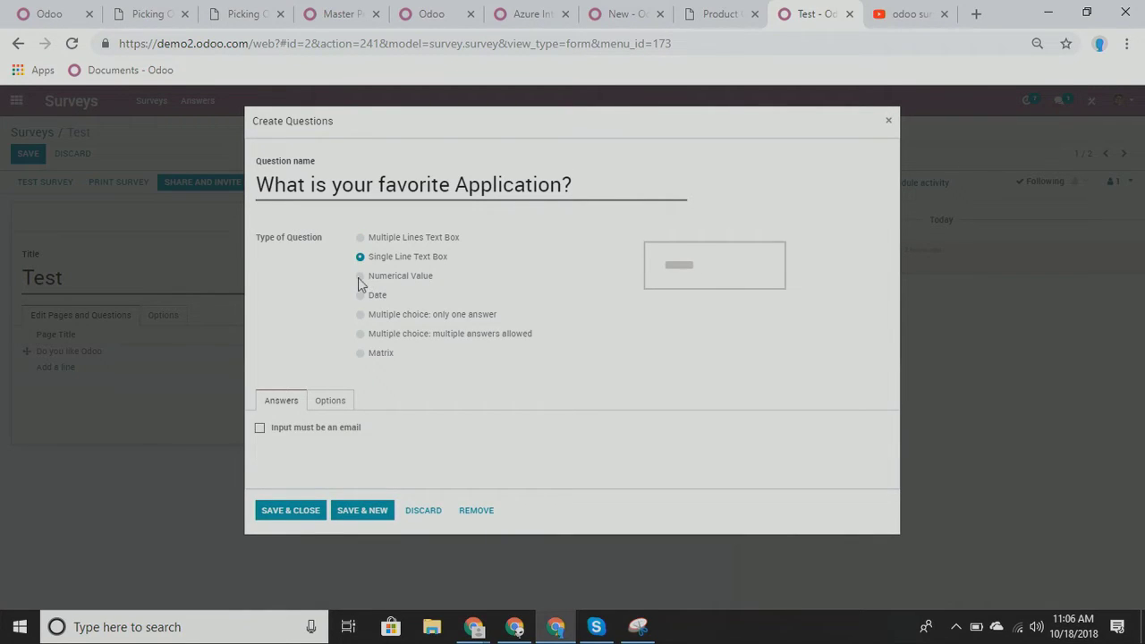
{"action": "left_click", "coordinate": [360, 277]}
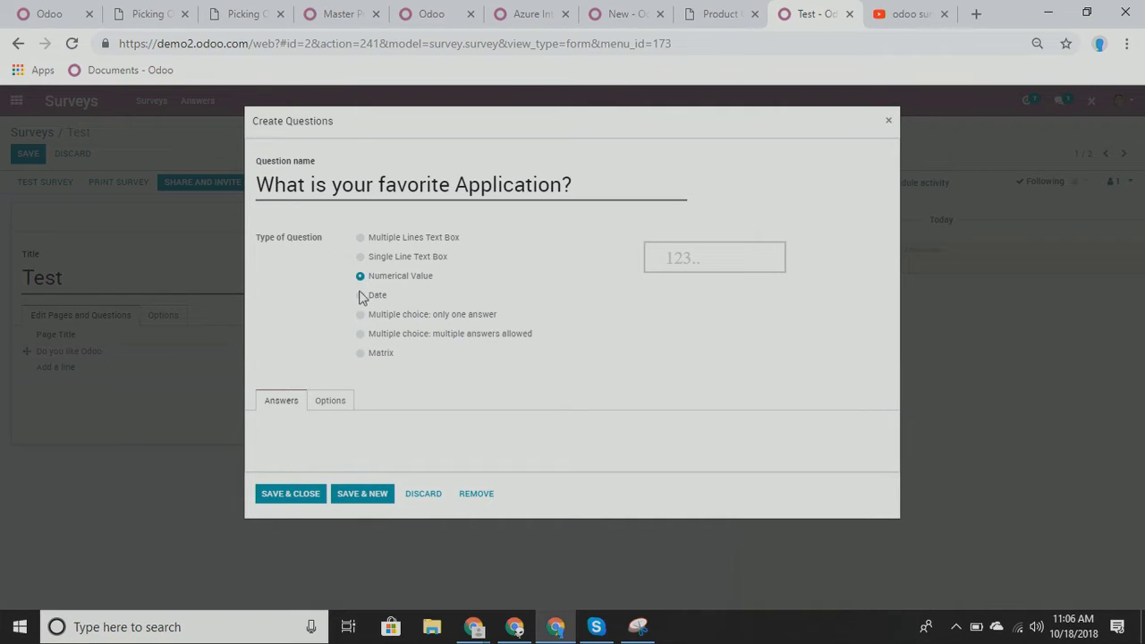
{"action": "left_click", "coordinate": [362, 296]}
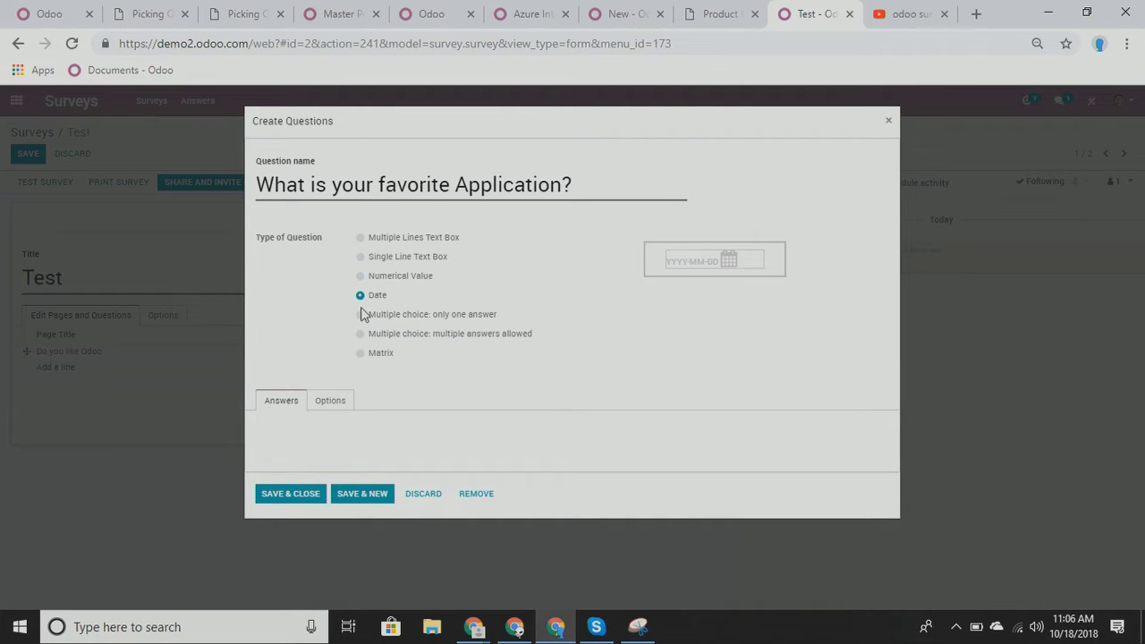
{"action": "left_click", "coordinate": [361, 315]}
{"action": "left_click", "coordinate": [359, 335]}
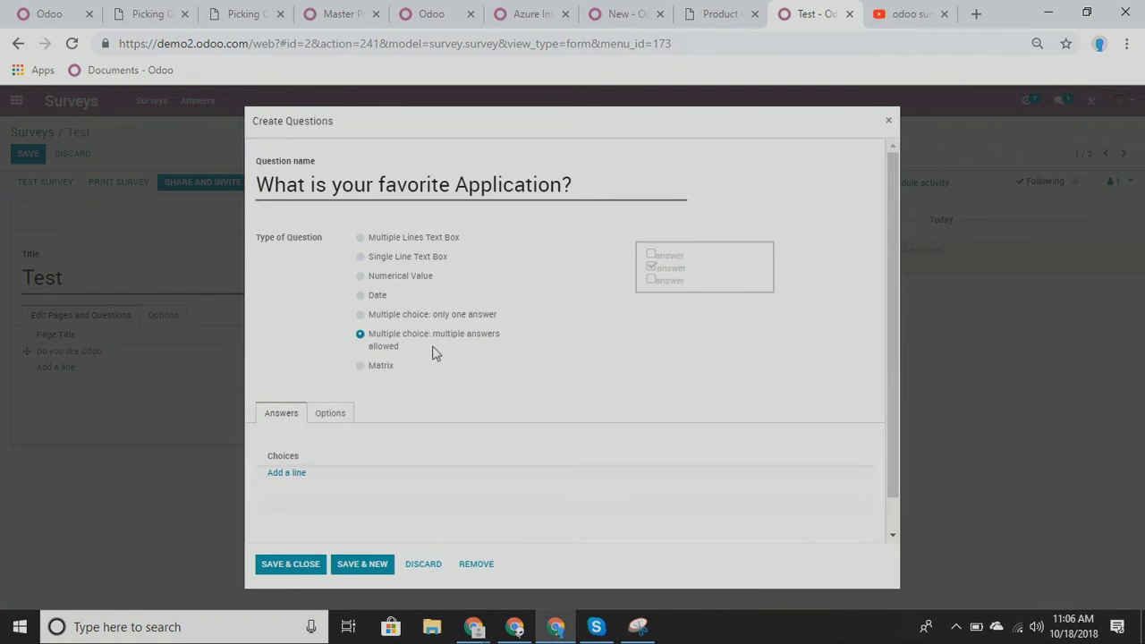
{"action": "left_click", "coordinate": [362, 369]}
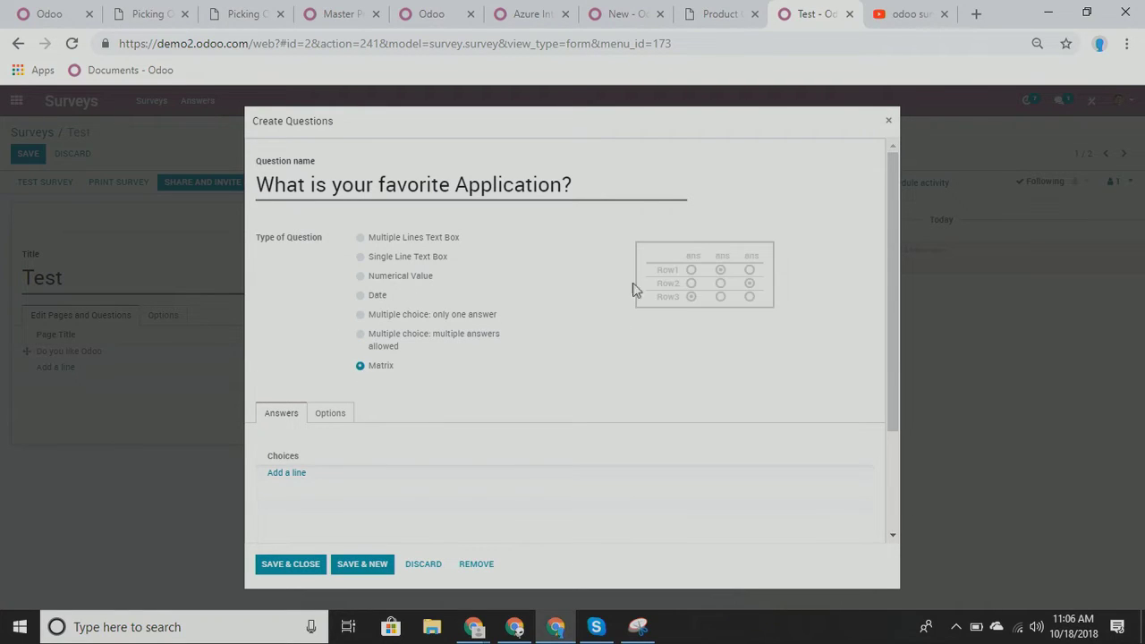
Cycle the question type through single line, numerical and date to single-answer multiple choice
{"action": "left_click", "coordinate": [360, 240]}
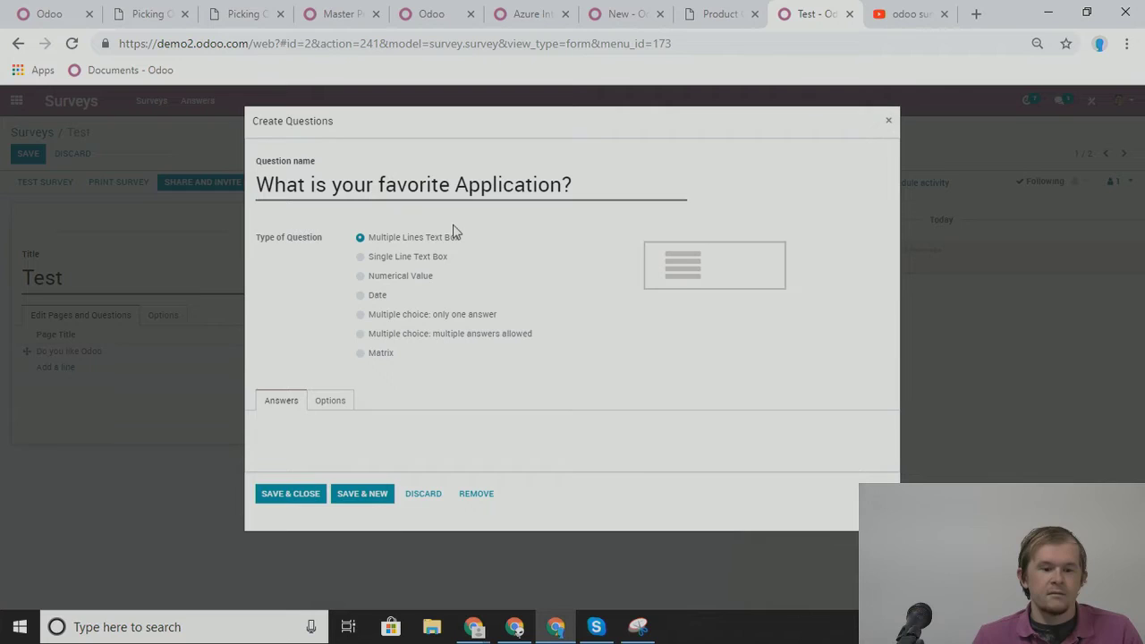
{"action": "left_click", "coordinate": [361, 257]}
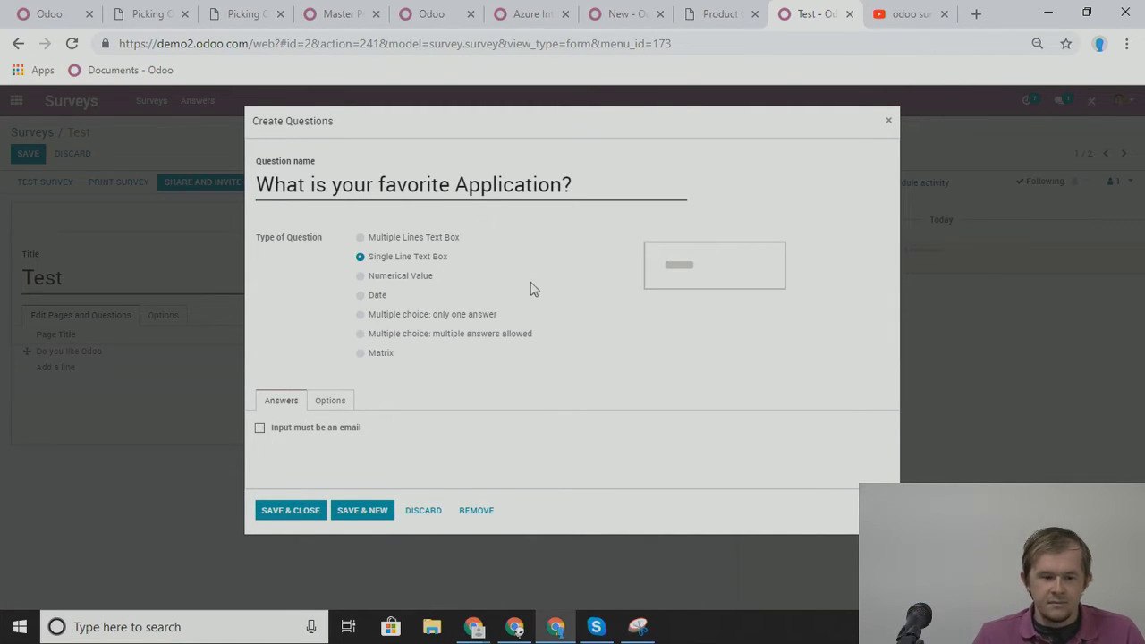
{"action": "left_click", "coordinate": [362, 279]}
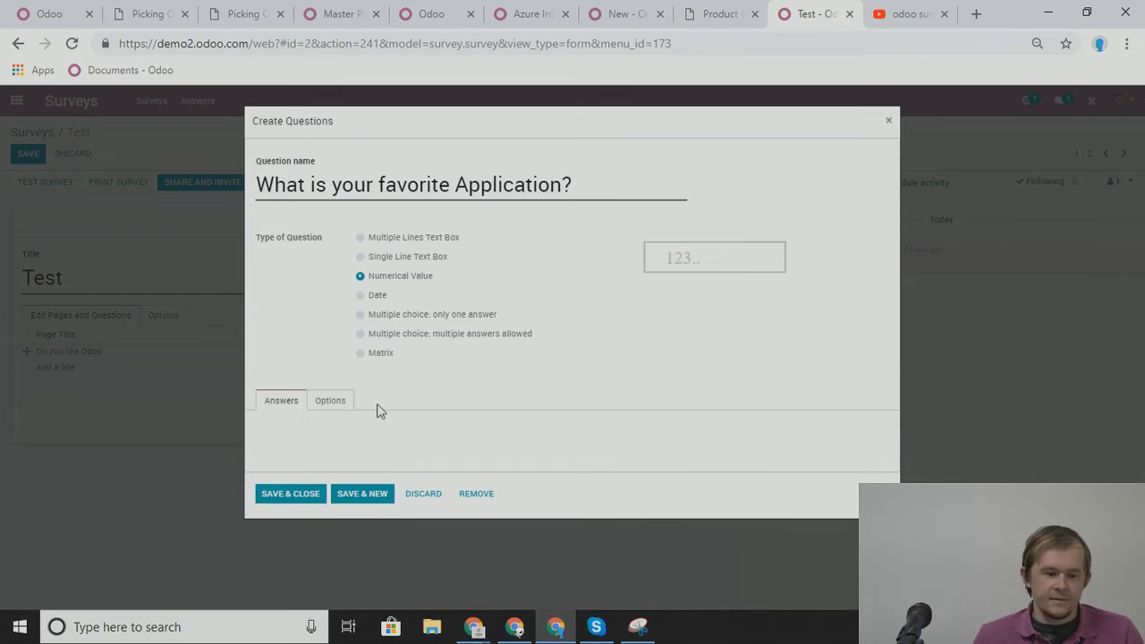
{"action": "left_click", "coordinate": [360, 296]}
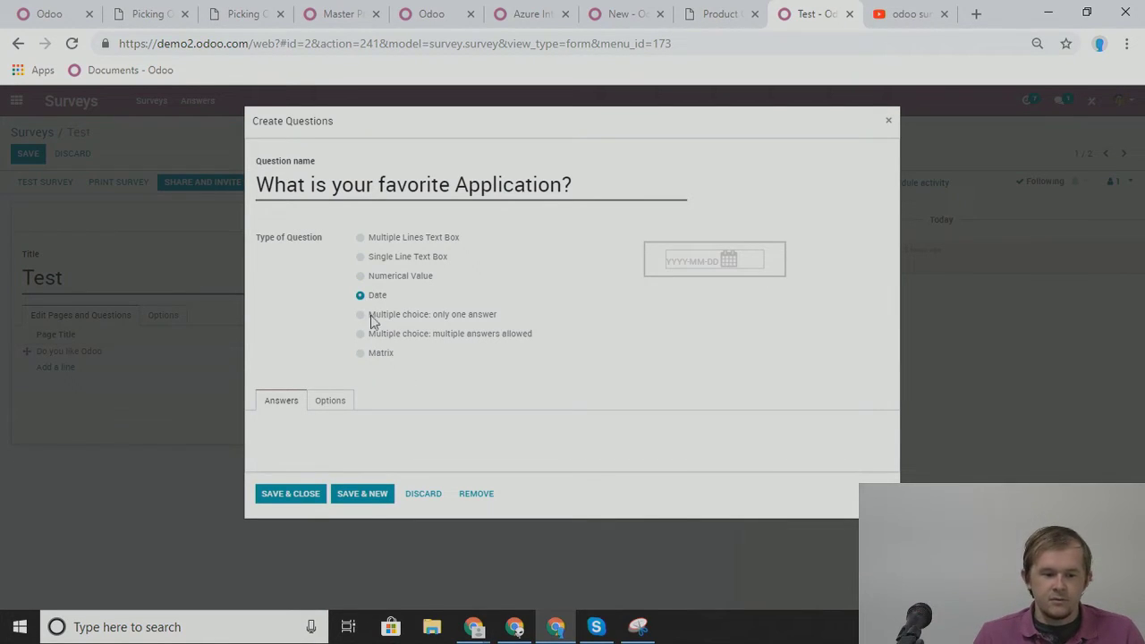
{"action": "left_click", "coordinate": [360, 315]}
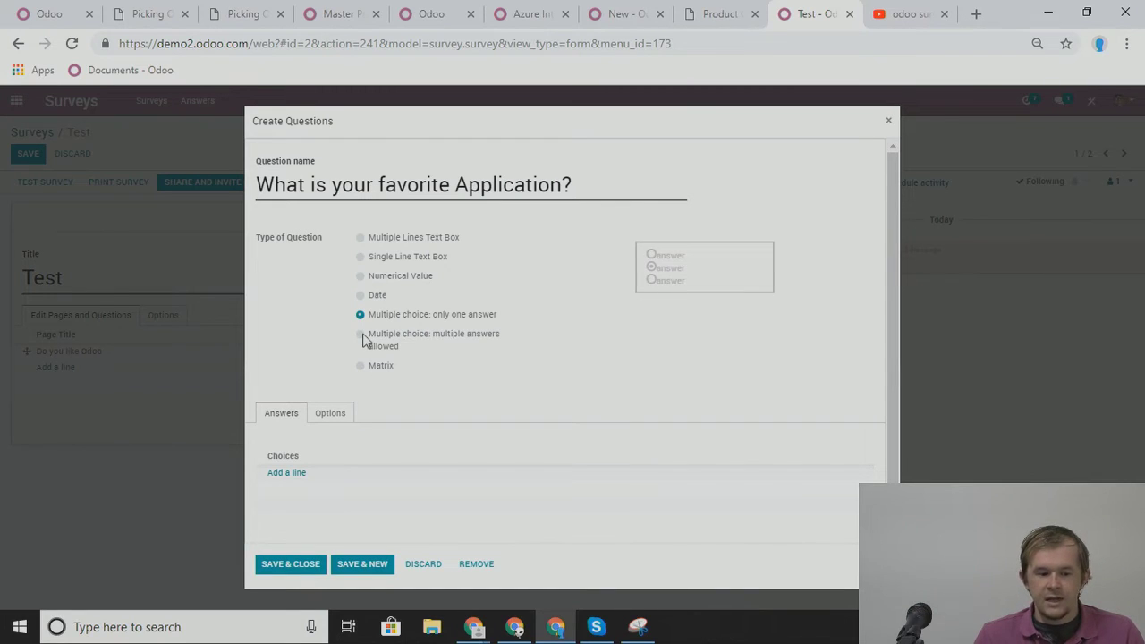
Add and remove an empty answer choice, then settle the type on Multiple Lines Text Box
{"action": "left_click", "coordinate": [286, 474]}
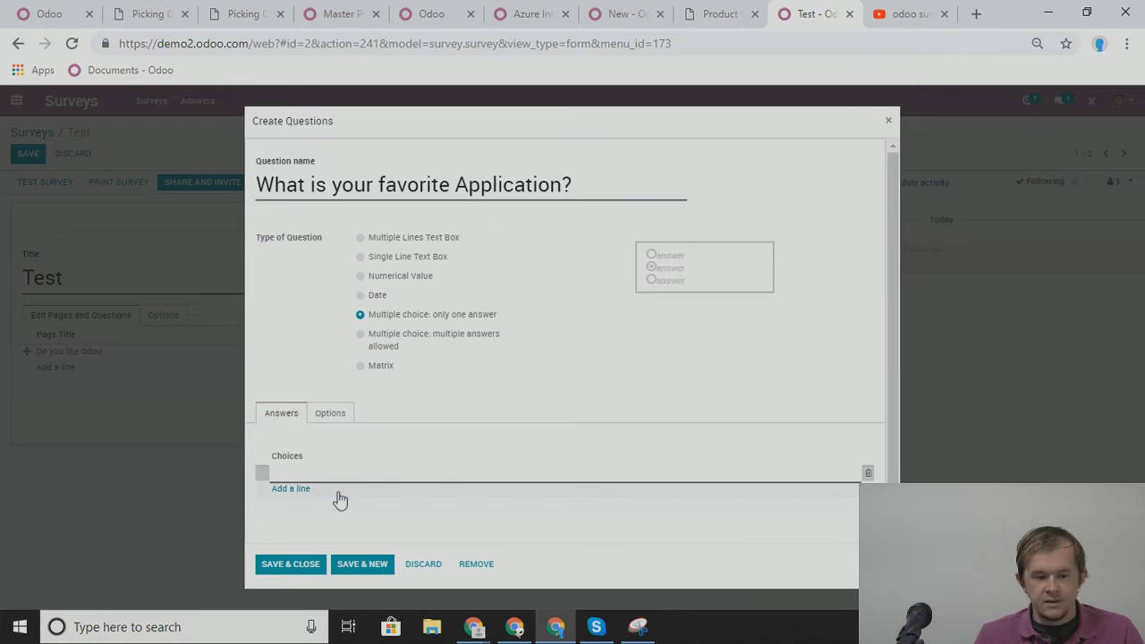
{"action": "left_click", "coordinate": [282, 491]}
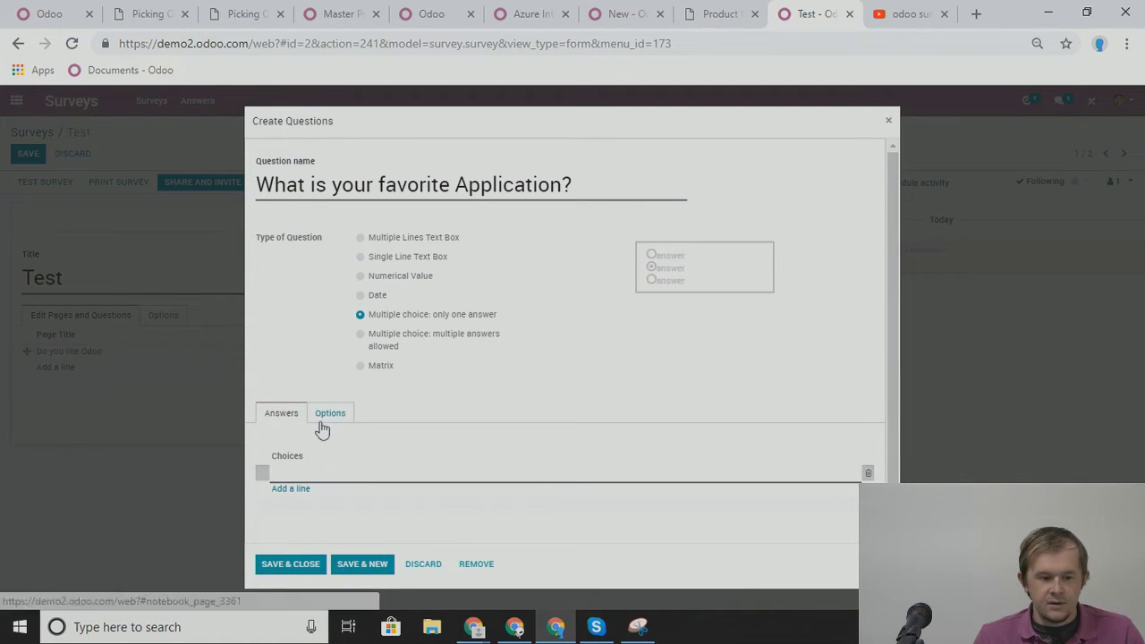
{"action": "left_click", "coordinate": [464, 366]}
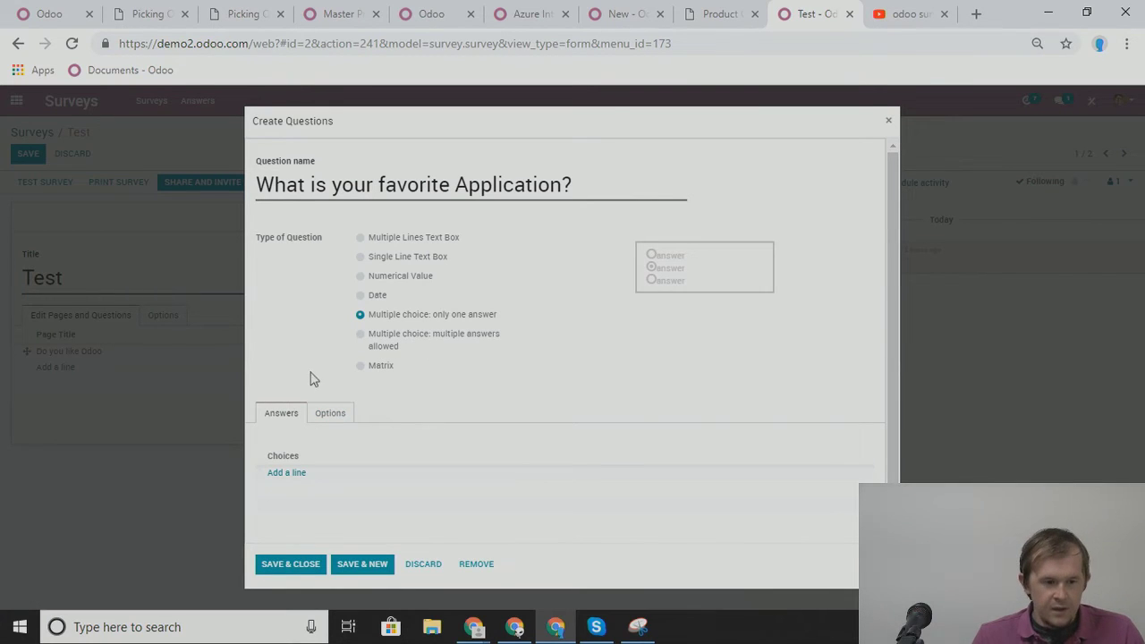
{"action": "left_click", "coordinate": [360, 334]}
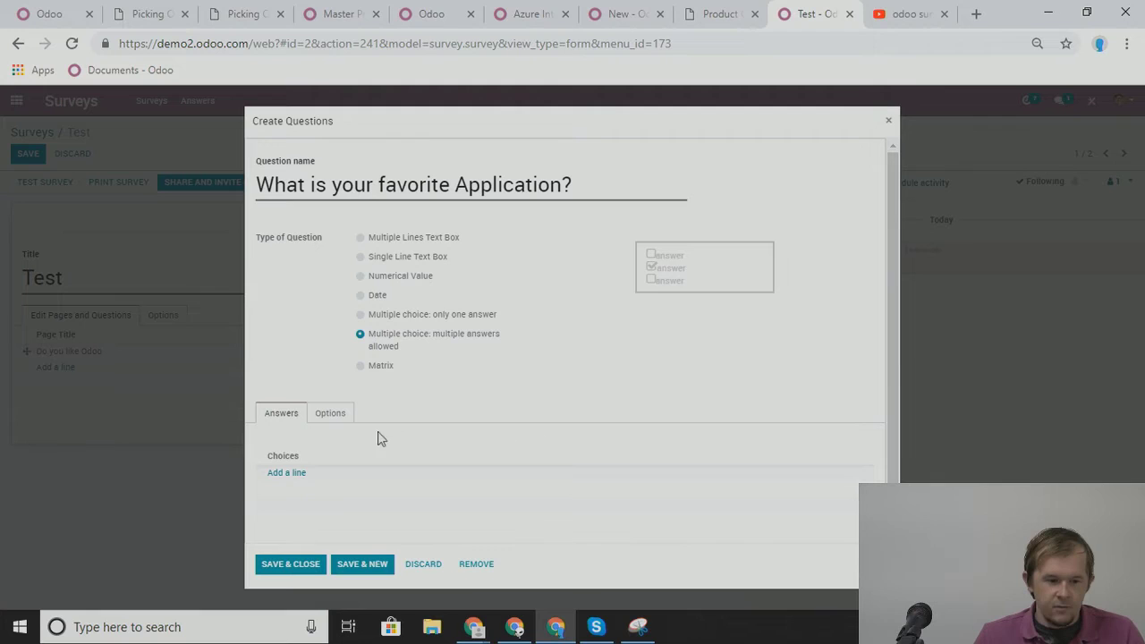
{"action": "left_click", "coordinate": [360, 366]}
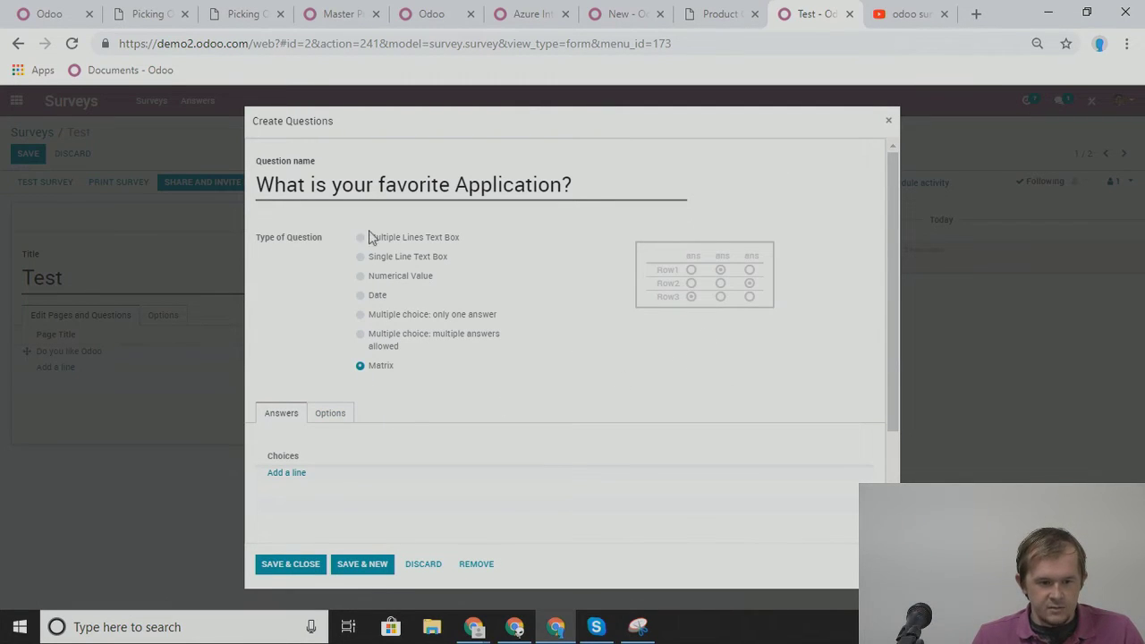
{"action": "left_click", "coordinate": [361, 239]}
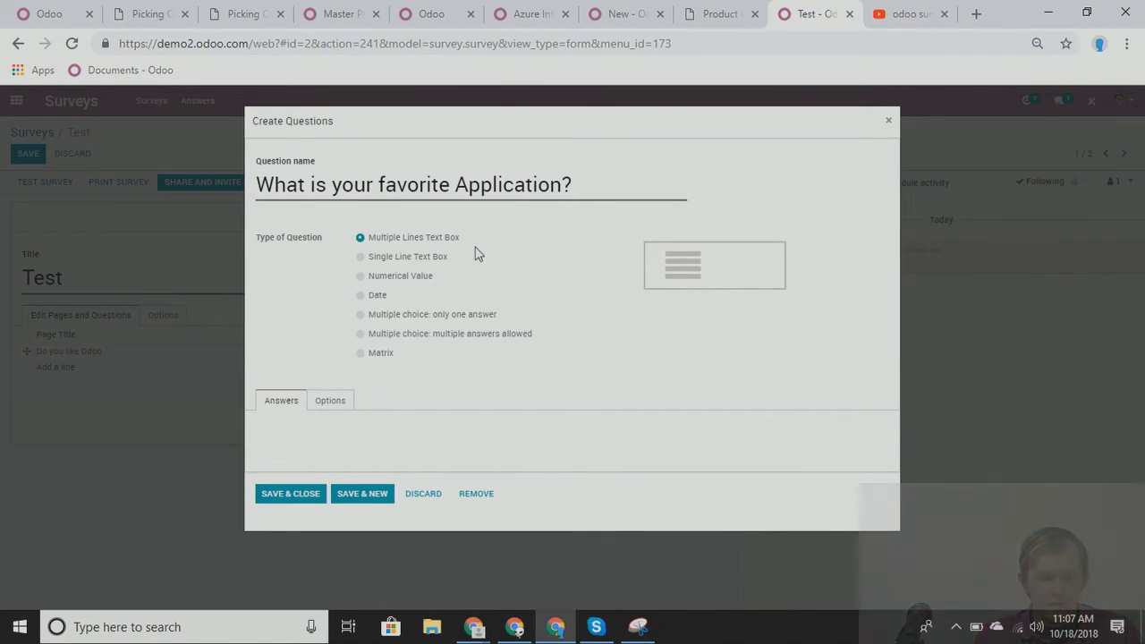
Review the question's settings, leave it optional, and save the new question
{"action": "left_click", "coordinate": [330, 402]}
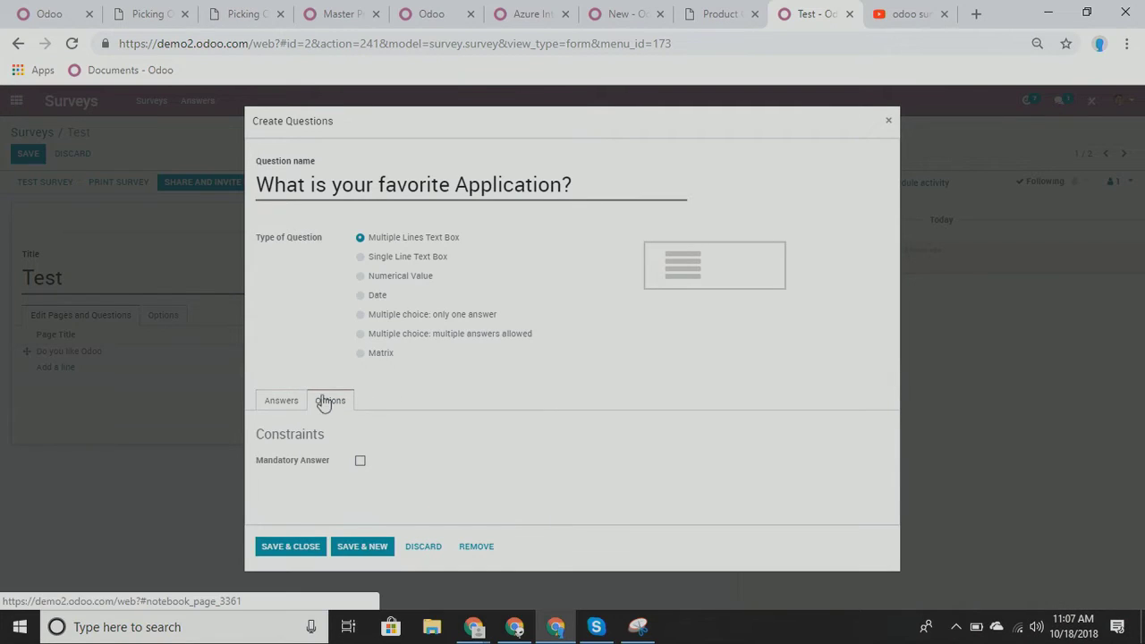
{"action": "left_click", "coordinate": [286, 402]}
{"action": "left_click", "coordinate": [316, 404]}
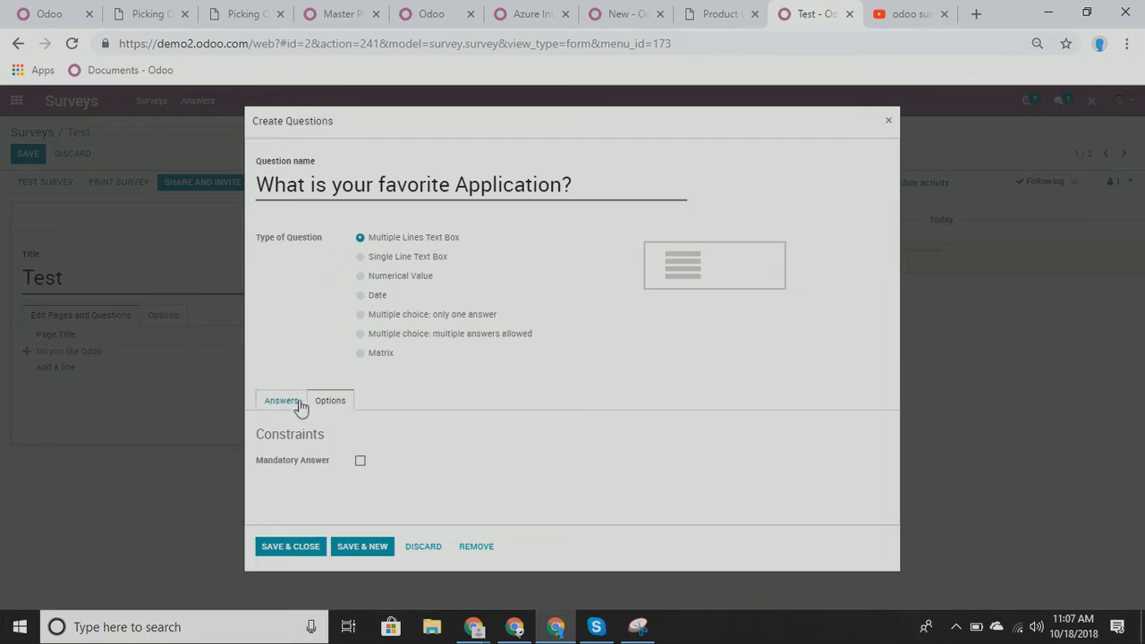
{"action": "left_click", "coordinate": [291, 405]}
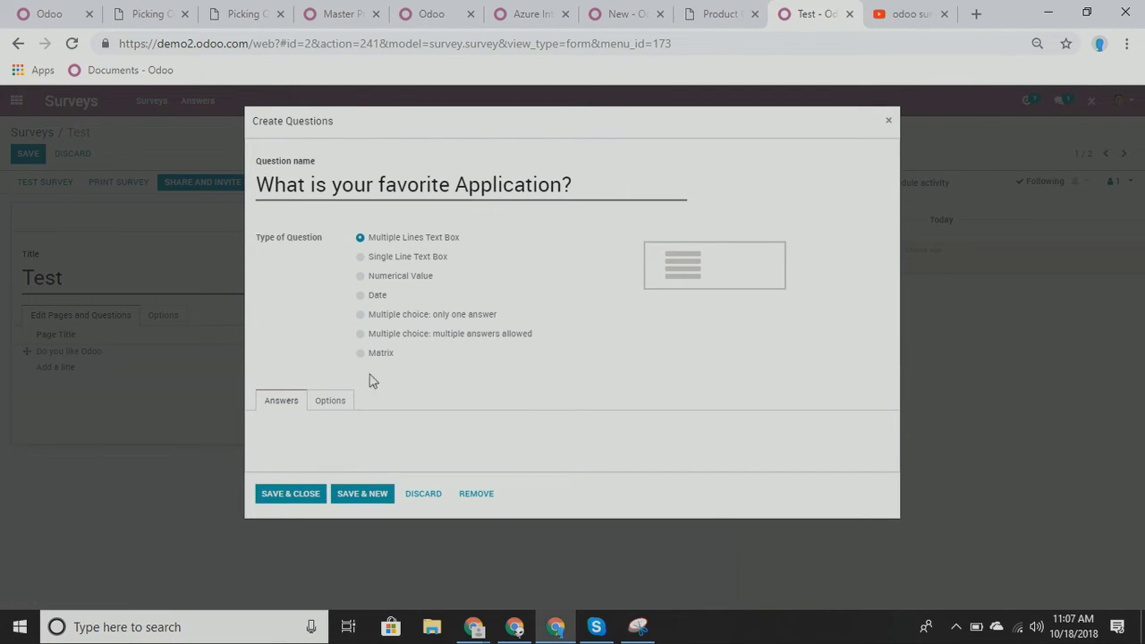
{"action": "left_click", "coordinate": [312, 495]}
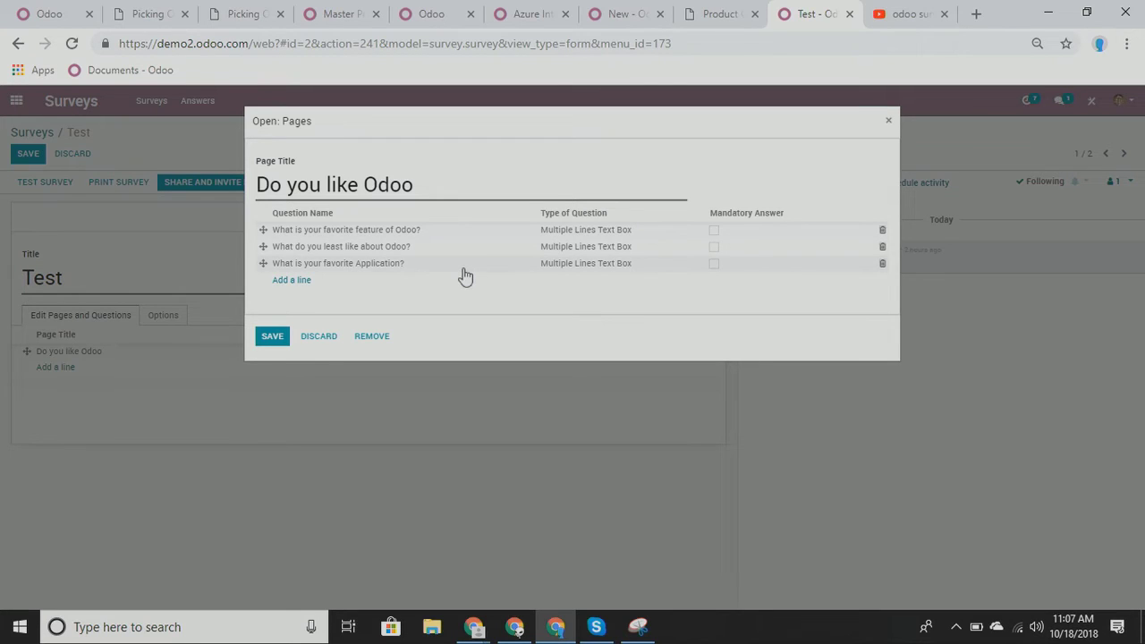
Save the Do you like Odoo page, returning to the Test survey form with 3 questions
{"action": "left_click", "coordinate": [273, 338]}
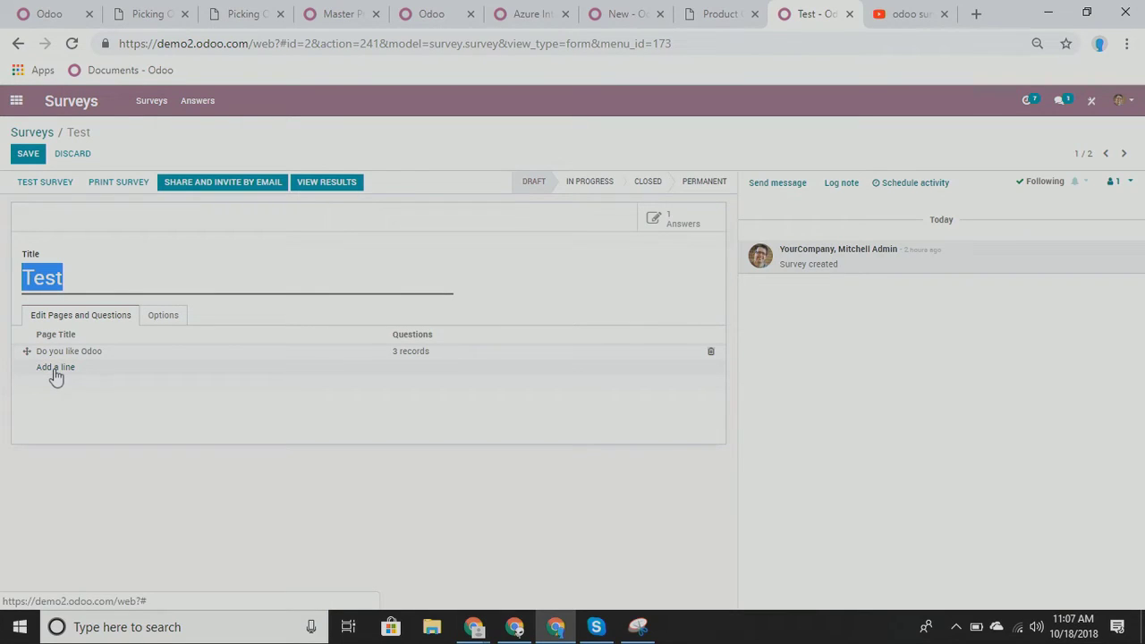
{"action": "left_click", "coordinate": [87, 273]}
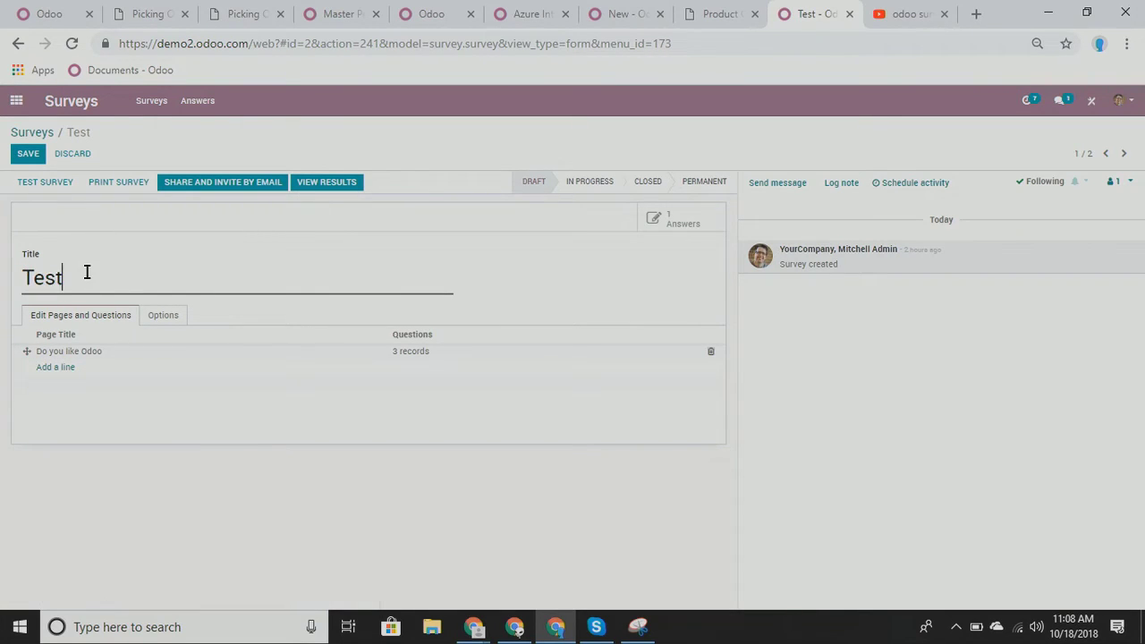
{"action": "left_click_drag", "start_coordinate": [87, 273], "coordinate": [10, 316]}
{"action": "left_click", "coordinate": [320, 266]}
Launch a test run of the Test survey and start answering it
{"action": "left_click", "coordinate": [63, 190]}
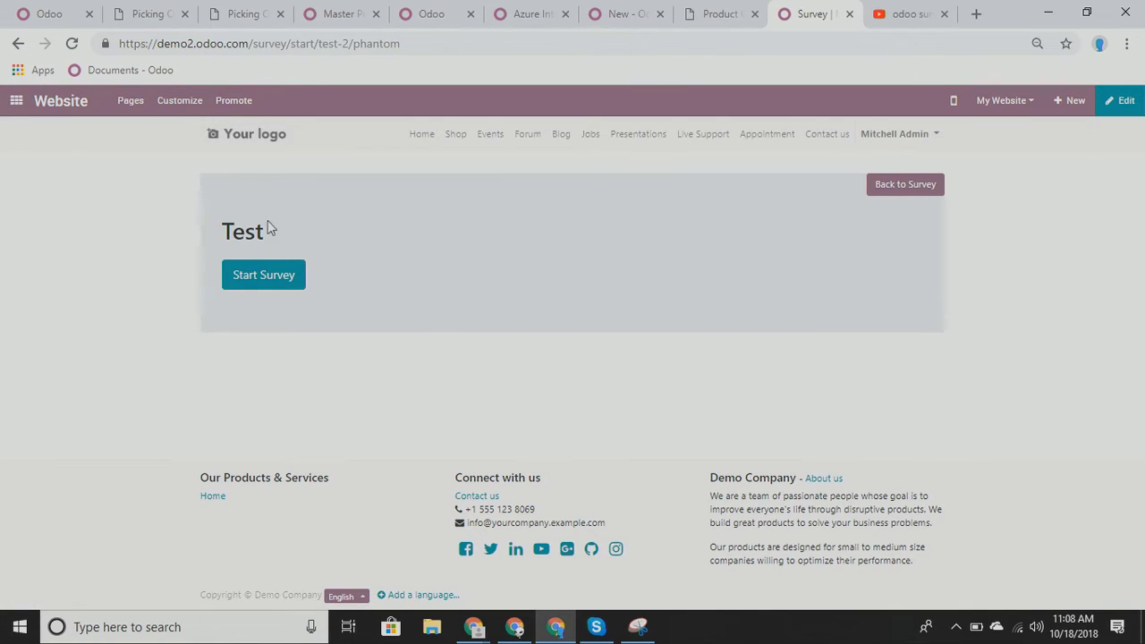
{"action": "left_click_drag", "start_coordinate": [268, 224], "coordinate": [192, 242]}
{"action": "left_click", "coordinate": [201, 237]}
{"action": "left_click", "coordinate": [271, 282]}
Fill in the three text answers, editing the first to 'sfsfsfsafa', and submit the survey
{"action": "left_click", "coordinate": [322, 274]}
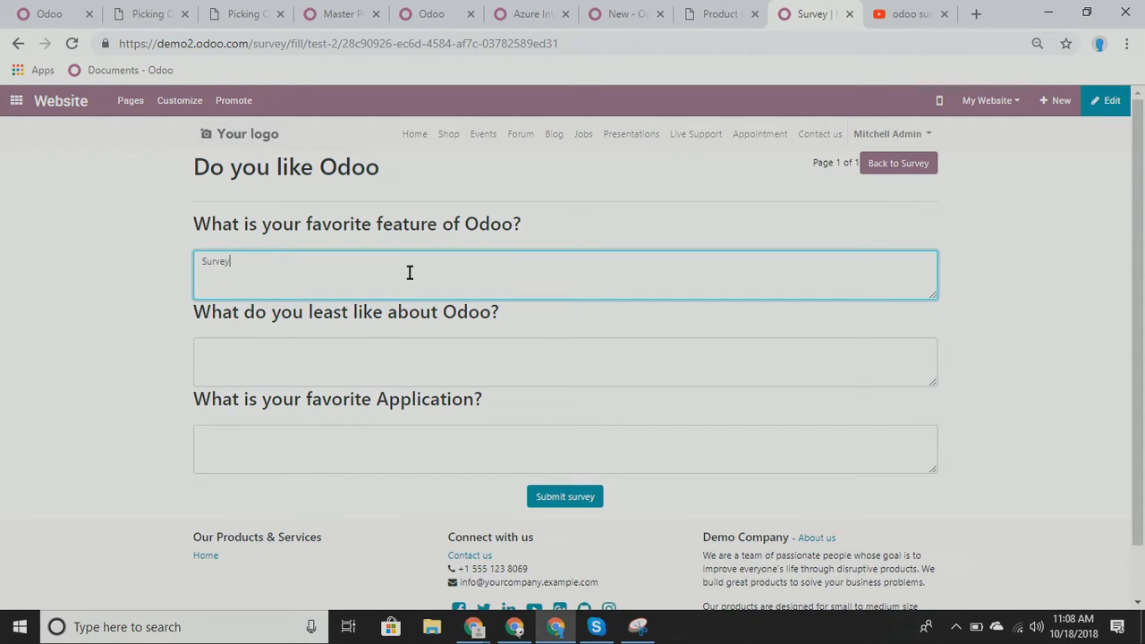
{"action": "left_click", "coordinate": [386, 353]}
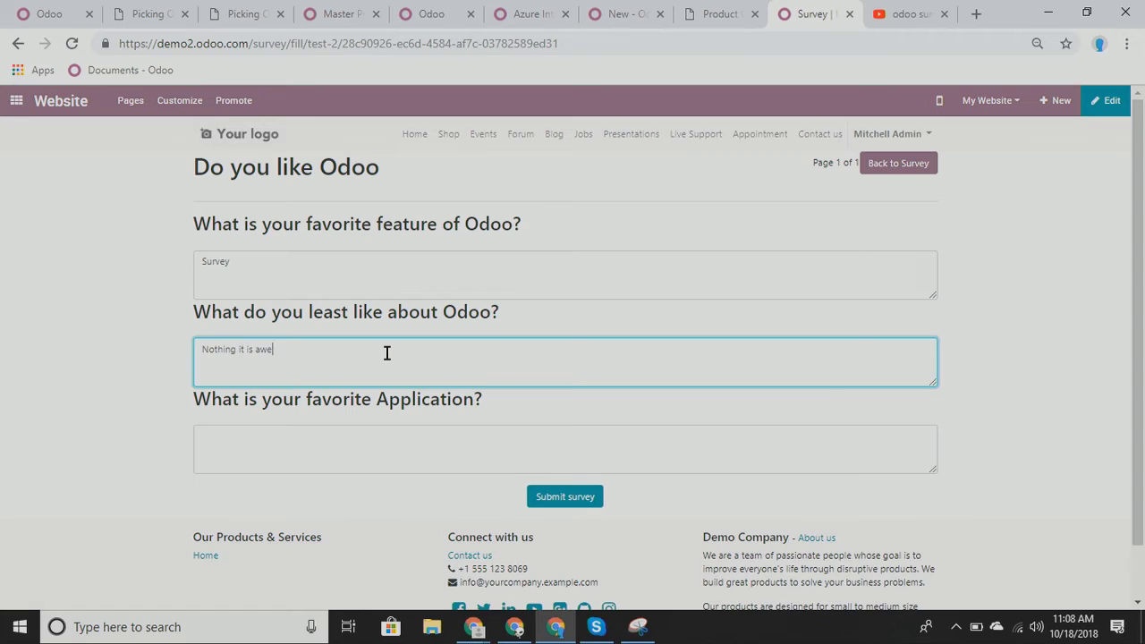
{"action": "left_click", "coordinate": [358, 449]}
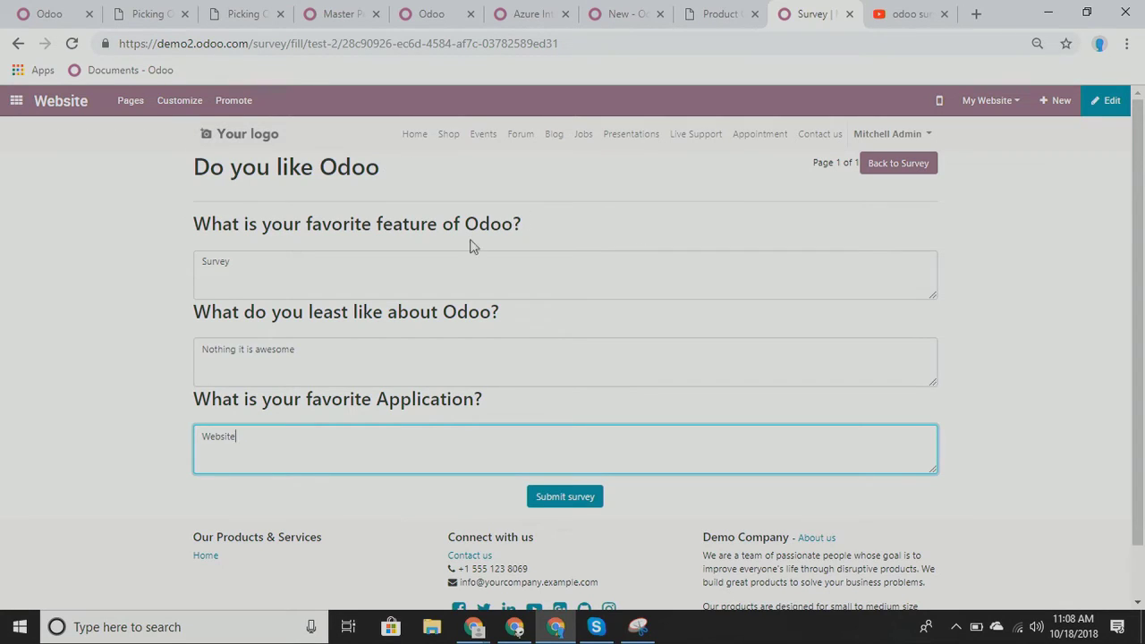
{"action": "left_click", "coordinate": [332, 285]}
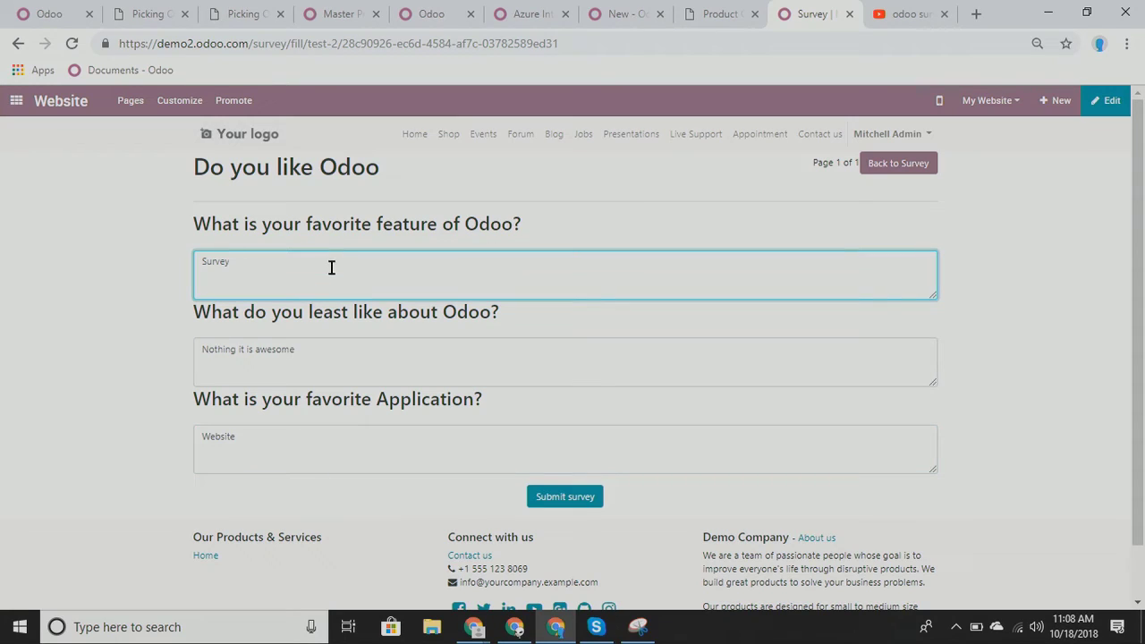
{"action": "type", "text": "sfsfsfsafa"}
{"action": "left_click", "coordinate": [832, 159]}
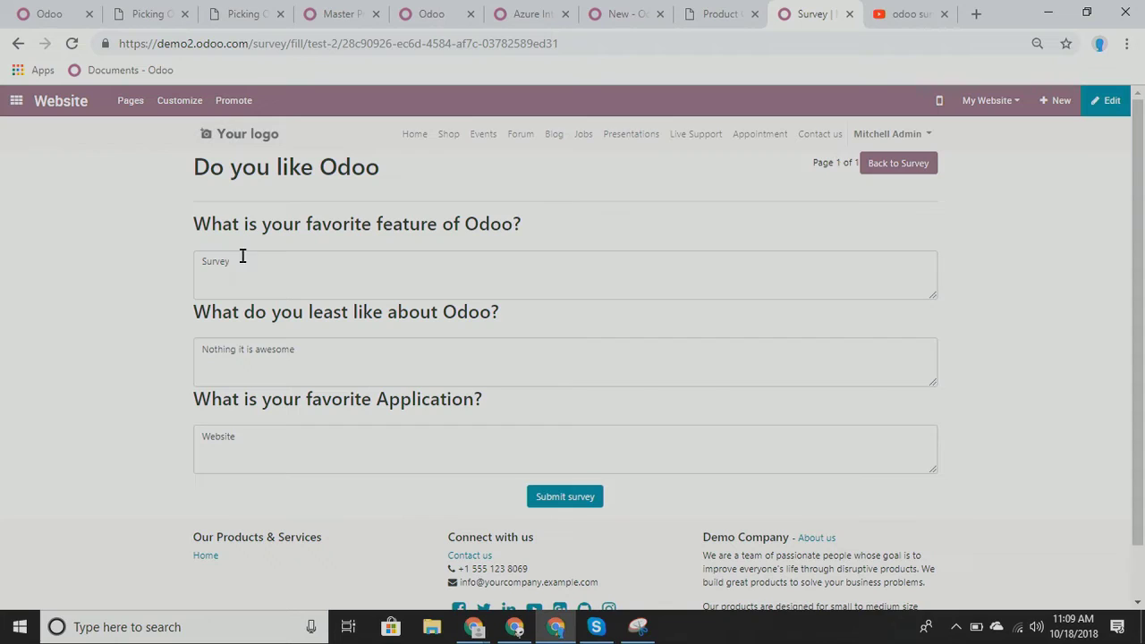
{"action": "left_click", "coordinate": [583, 502]}
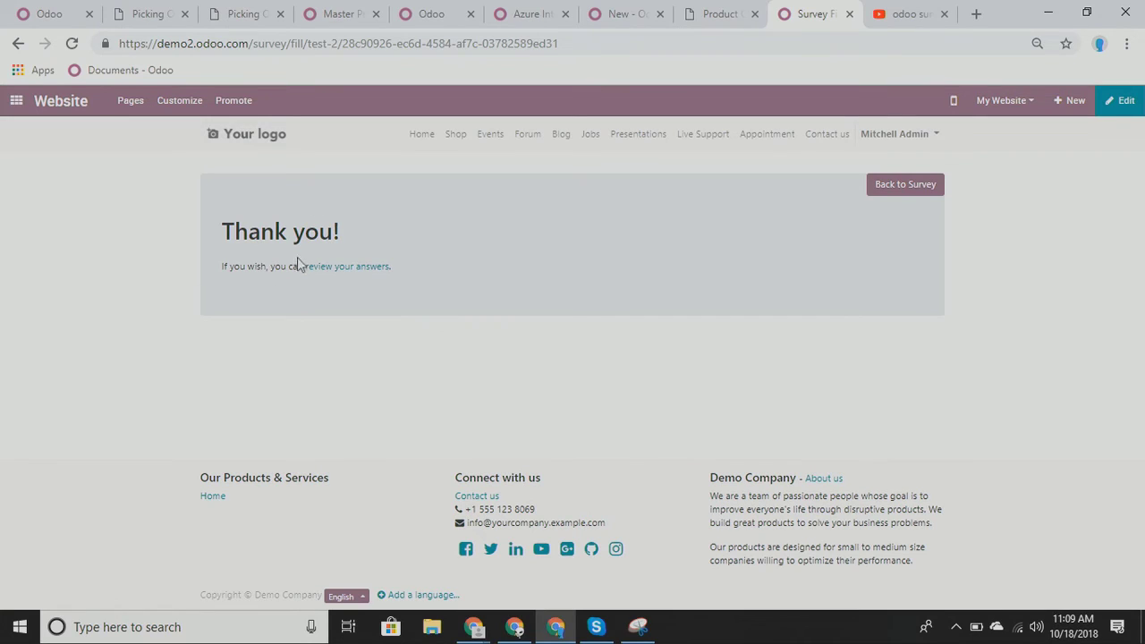
{"action": "left_click_drag", "start_coordinate": [236, 226], "coordinate": [365, 232]}
{"action": "left_click", "coordinate": [367, 234]}
Return to Surveys and open Analyze Answers for the Test survey
{"action": "left_click", "coordinate": [16, 100]}
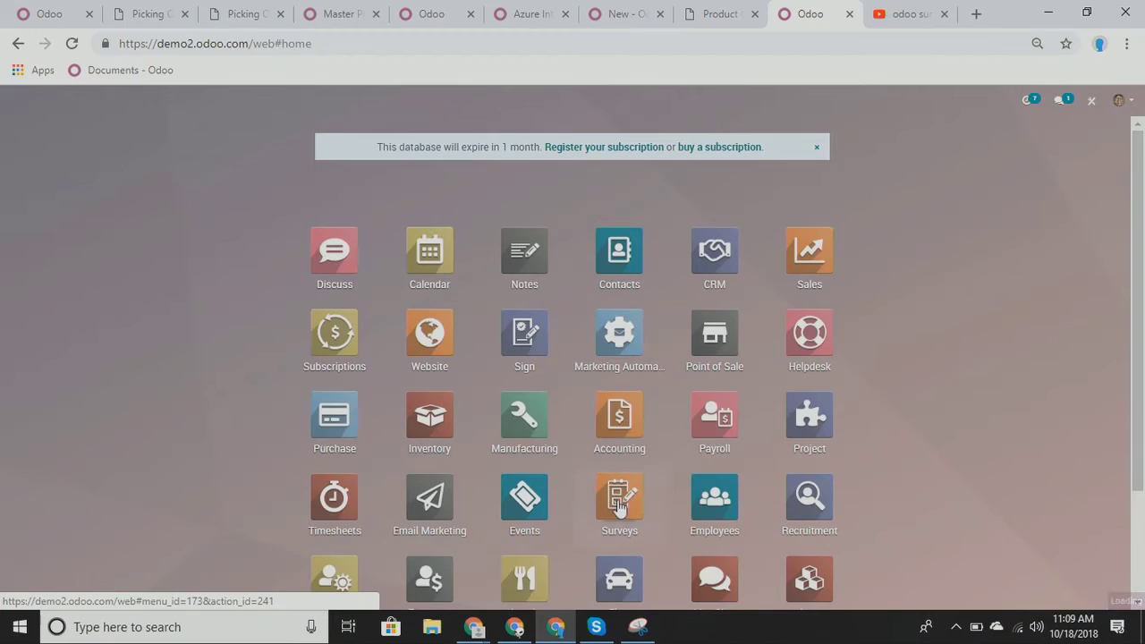
{"action": "left_click", "coordinate": [620, 506]}
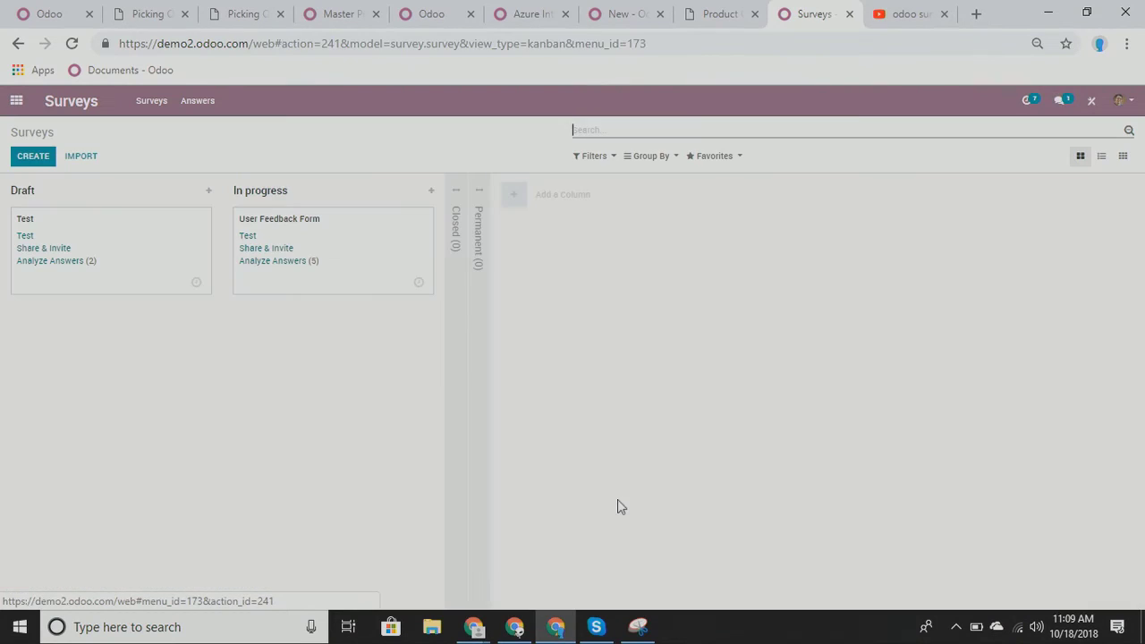
{"action": "left_click", "coordinate": [70, 262]}
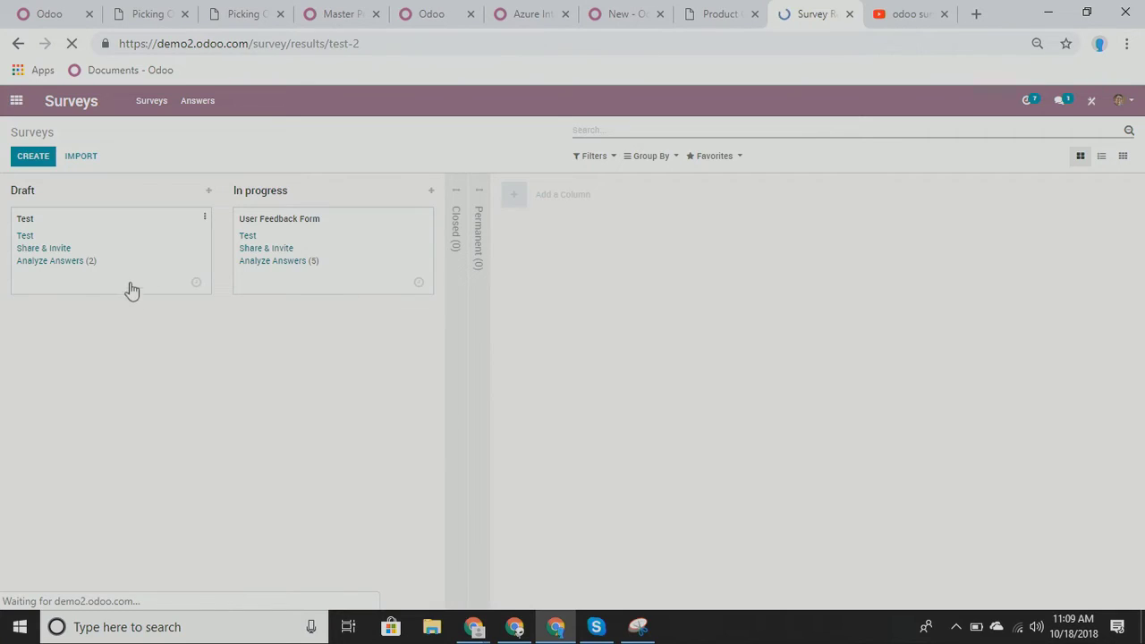
Scroll through the Test results, reviewing each response and answered/skipped counts per question
{"action": "scroll", "coordinate": [490, 319], "scroll_direction": "down", "scroll_amount": 2}
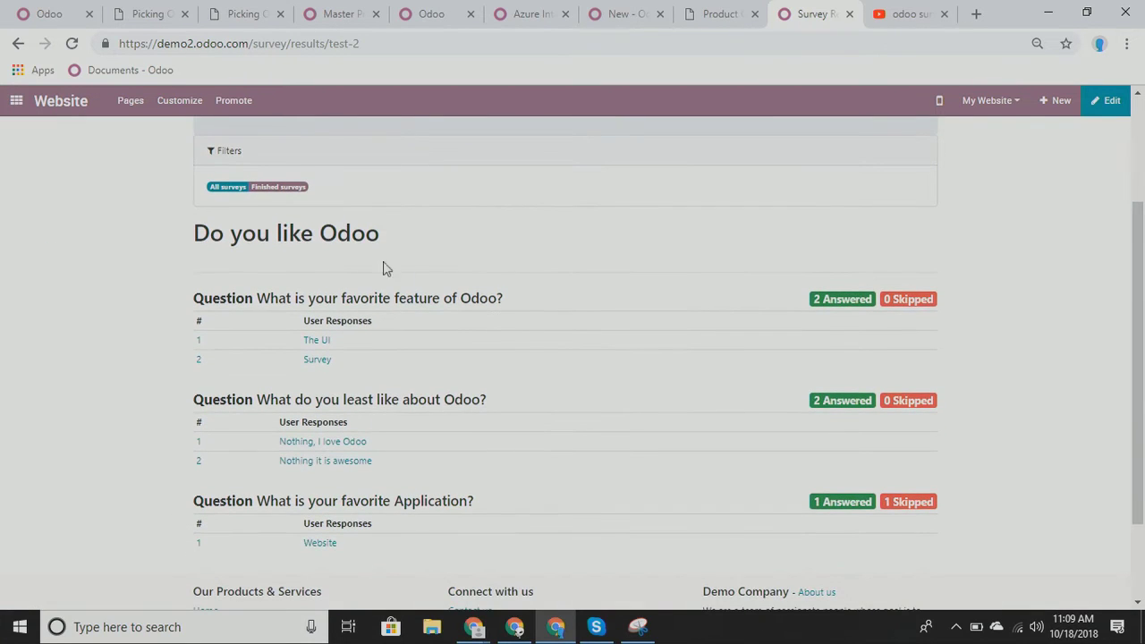
{"action": "scroll", "coordinate": [536, 313], "scroll_direction": "down", "scroll_amount": 2}
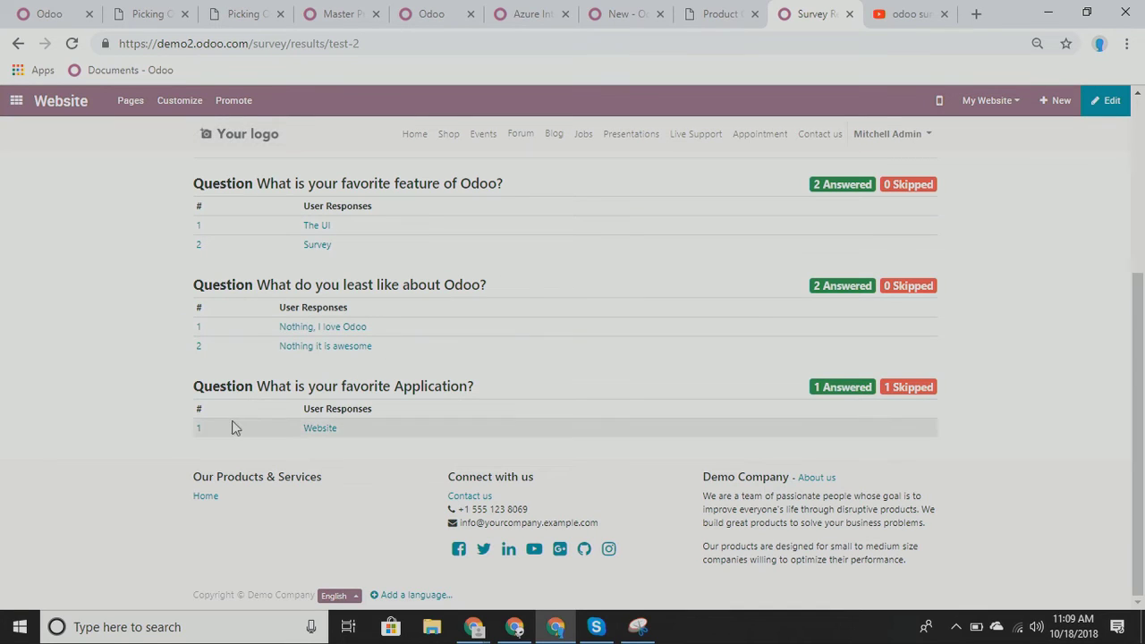
{"action": "scroll", "coordinate": [460, 418], "scroll_direction": "up", "scroll_amount": 2}
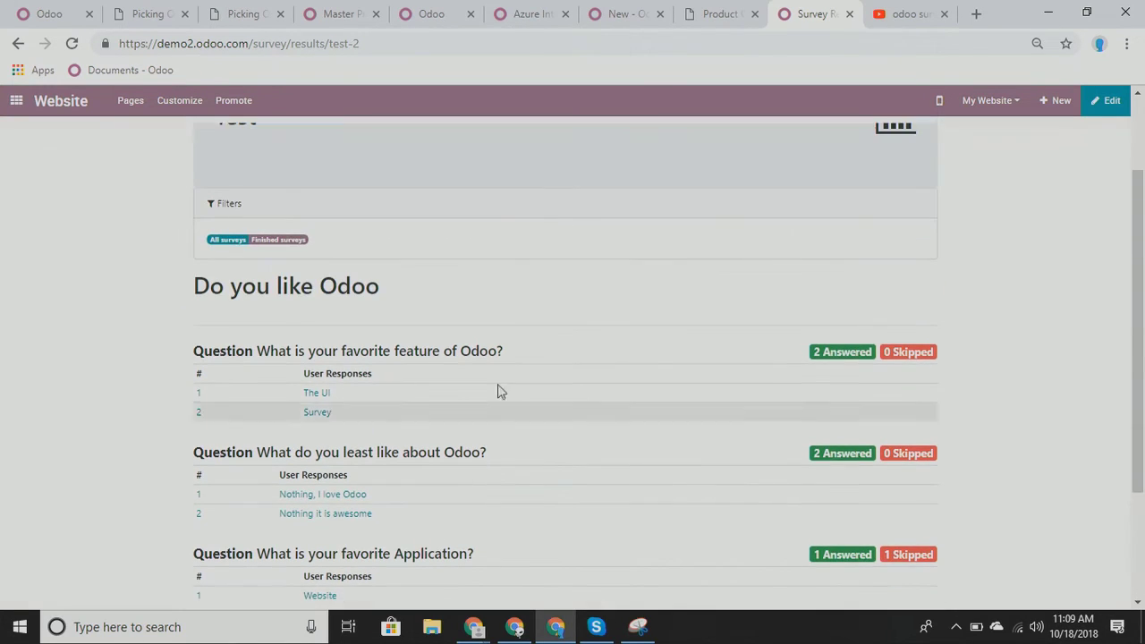
{"action": "scroll", "coordinate": [626, 376], "scroll_direction": "up", "scroll_amount": 2}
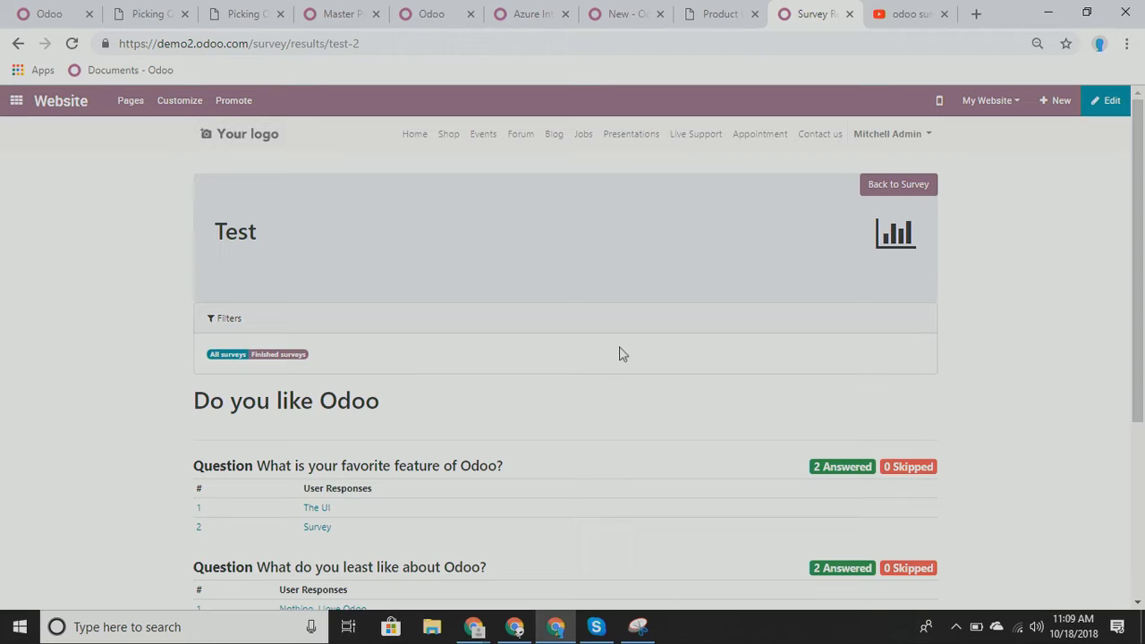
{"action": "left_click_drag", "start_coordinate": [396, 404], "coordinate": [164, 409]}
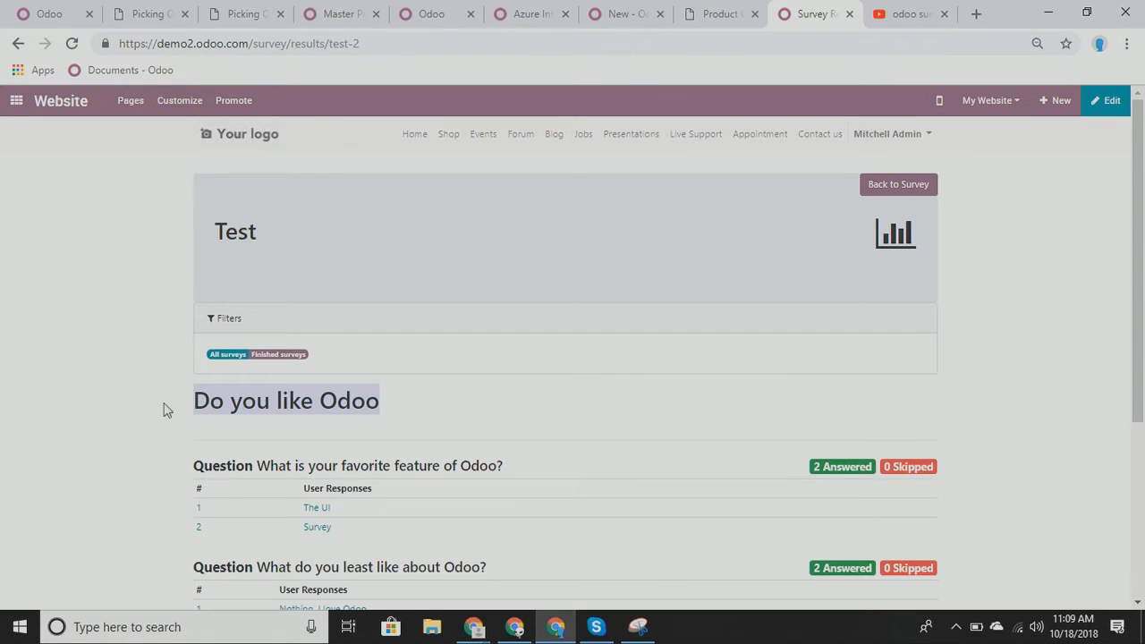
{"action": "left_click", "coordinate": [163, 410]}
{"action": "scroll", "coordinate": [327, 310], "scroll_direction": "down", "scroll_amount": 2}
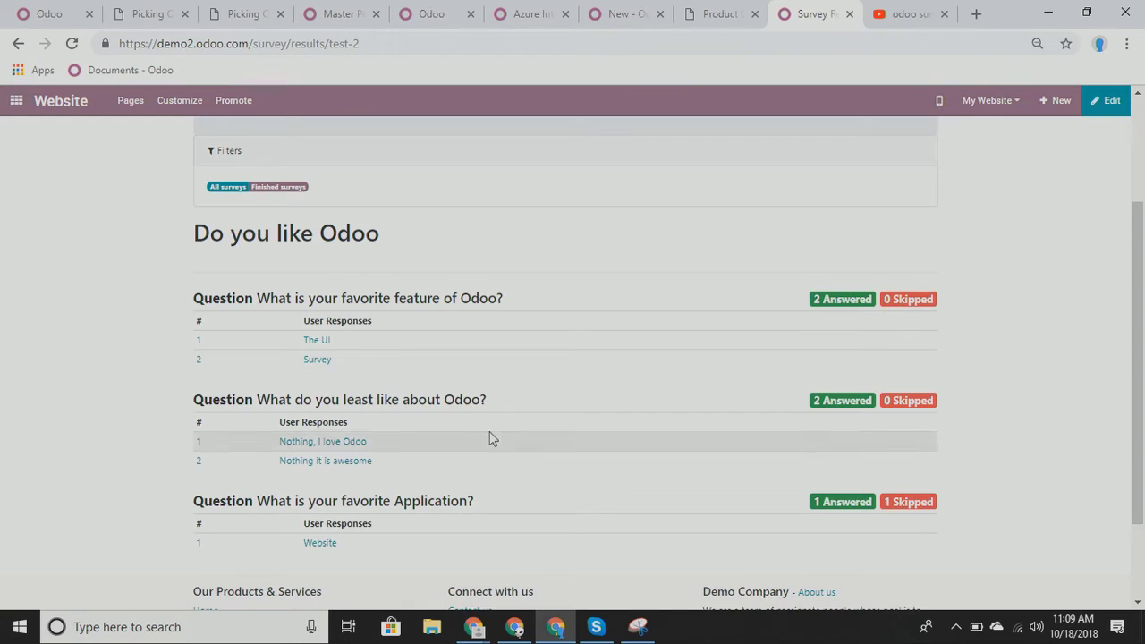
{"action": "scroll", "coordinate": [490, 435], "scroll_direction": "up", "scroll_amount": 2}
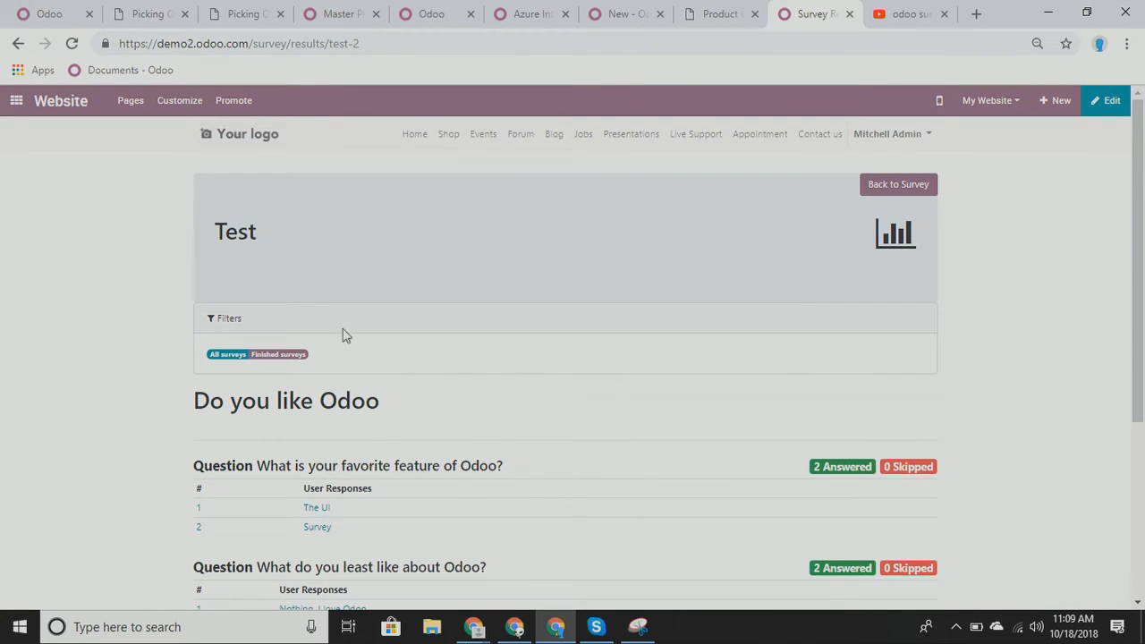
{"action": "left_click", "coordinate": [16, 101]}
Open the User Feedback Form survey and inspect the About your Odoo usage and Ergonomy pages' questions
{"action": "scroll", "coordinate": [411, 294], "scroll_direction": "down", "scroll_amount": 1}
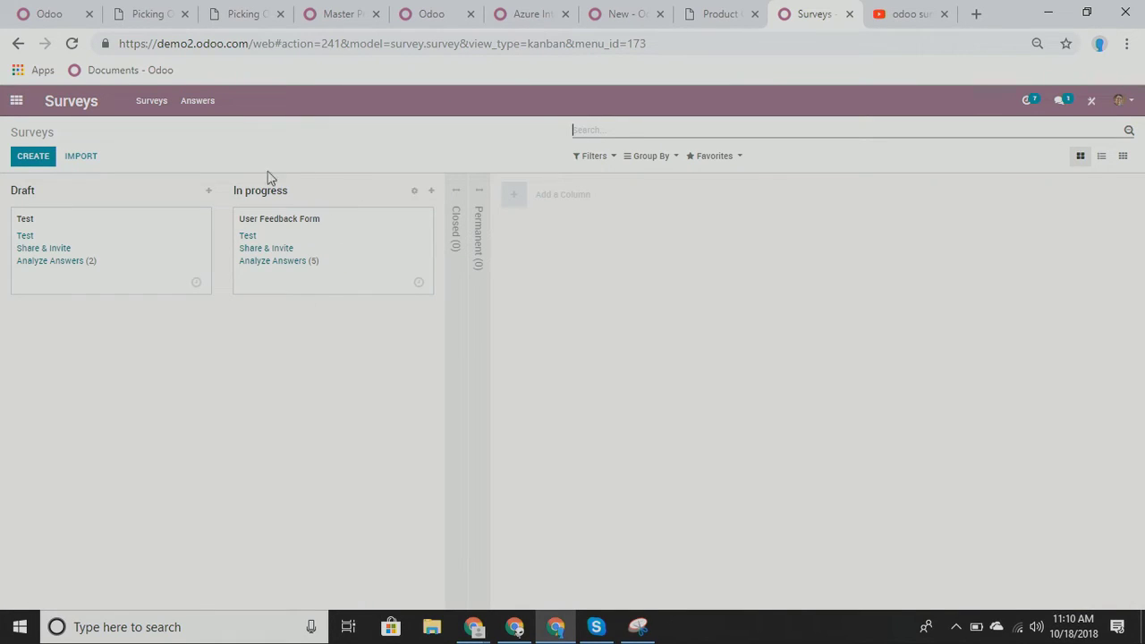
{"action": "left_click", "coordinate": [340, 243]}
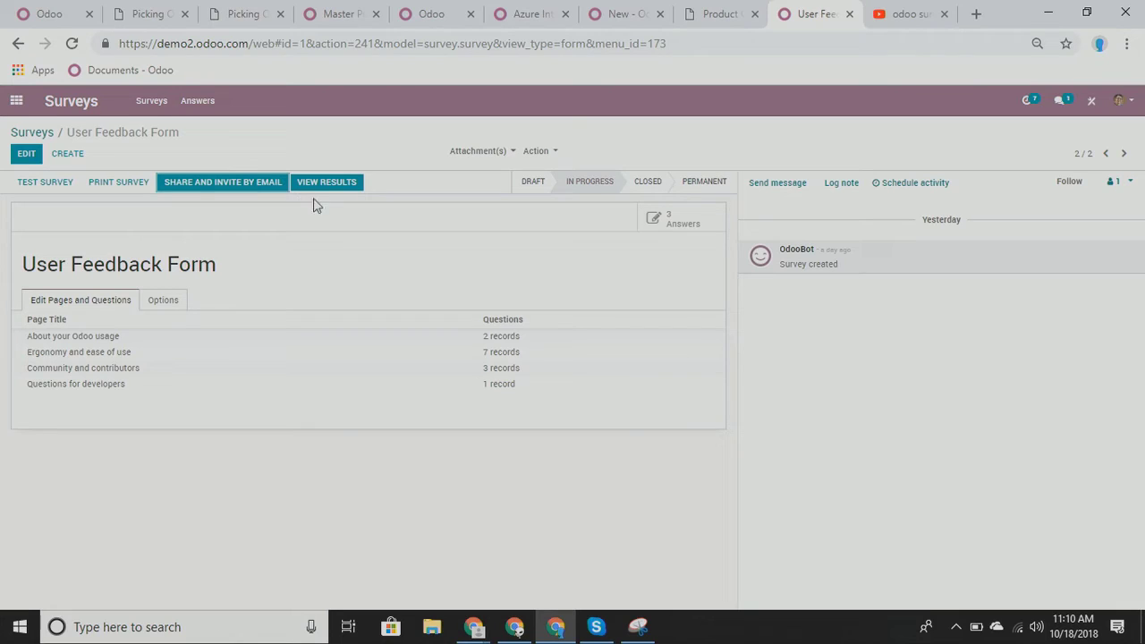
{"action": "left_click", "coordinate": [87, 341]}
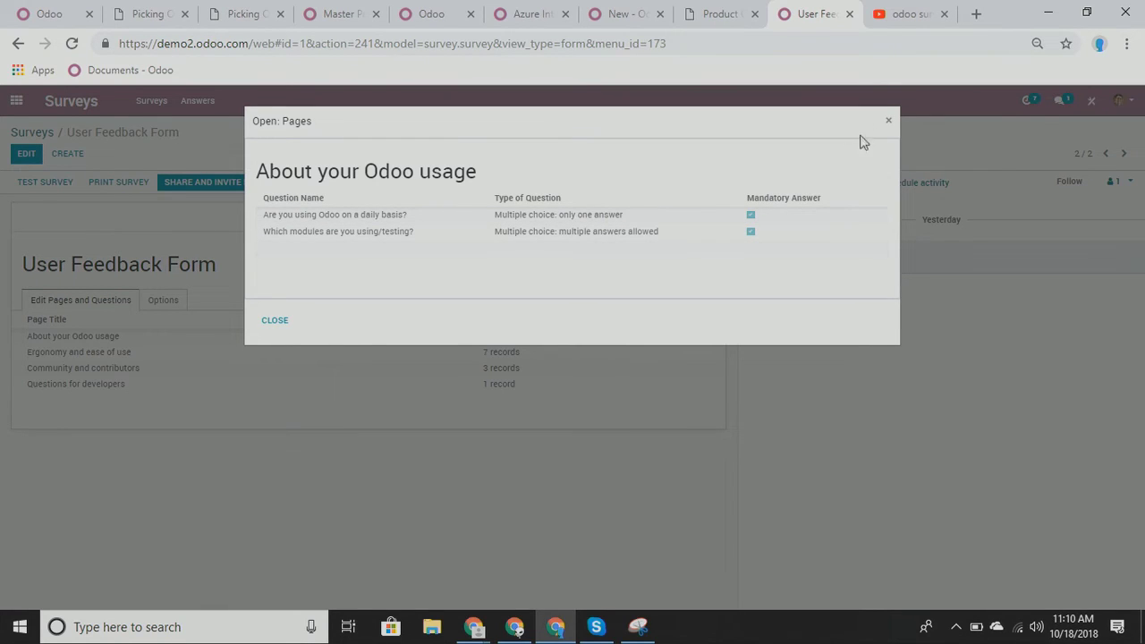
{"action": "left_click", "coordinate": [889, 120]}
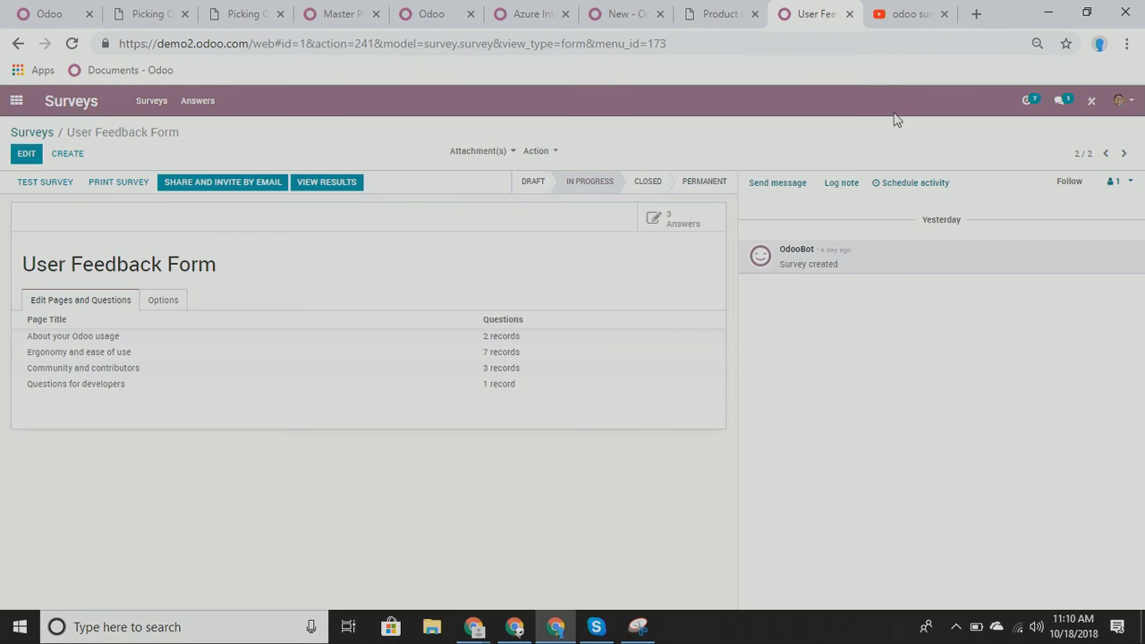
{"action": "left_click", "coordinate": [75, 356]}
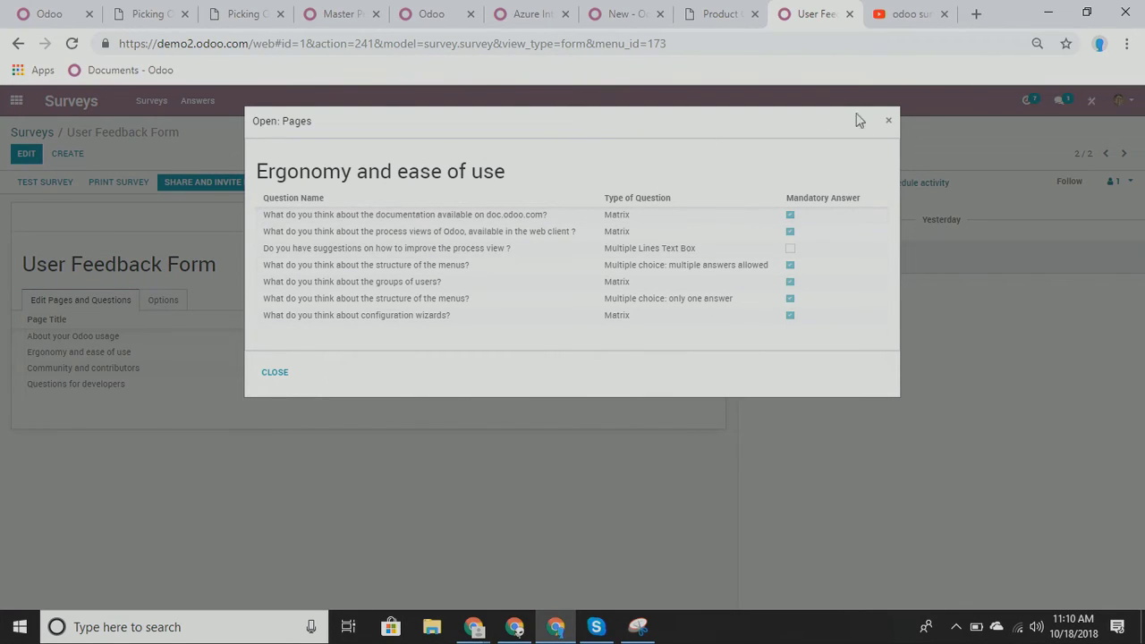
{"action": "left_click", "coordinate": [889, 123]}
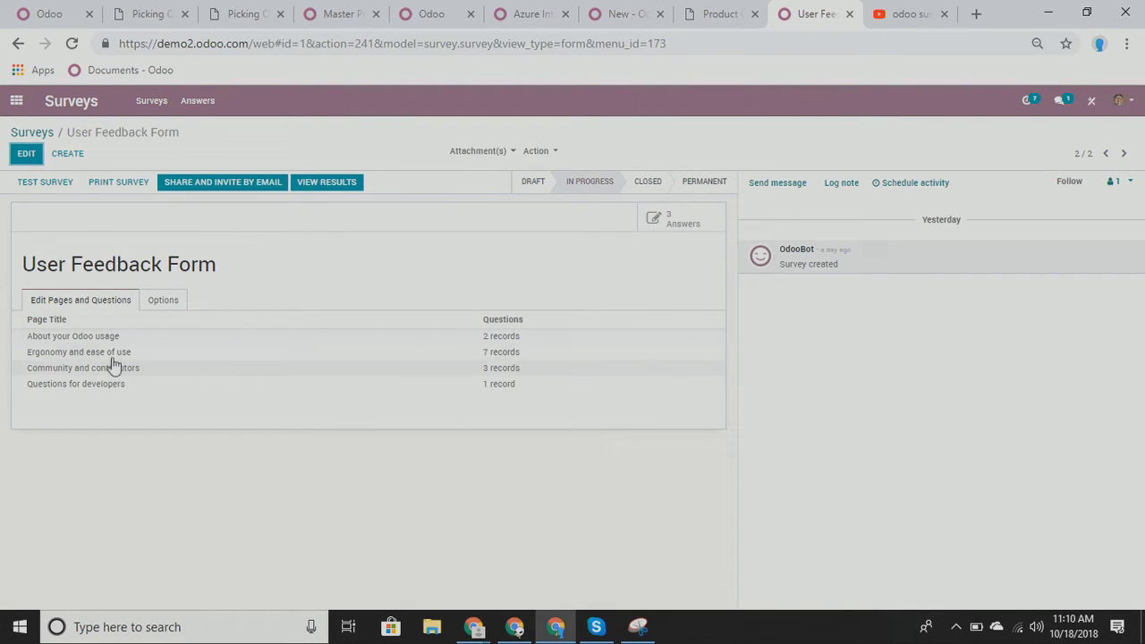
Check the survey's Options tab, then open its Share dialog
{"action": "left_click", "coordinate": [163, 300]}
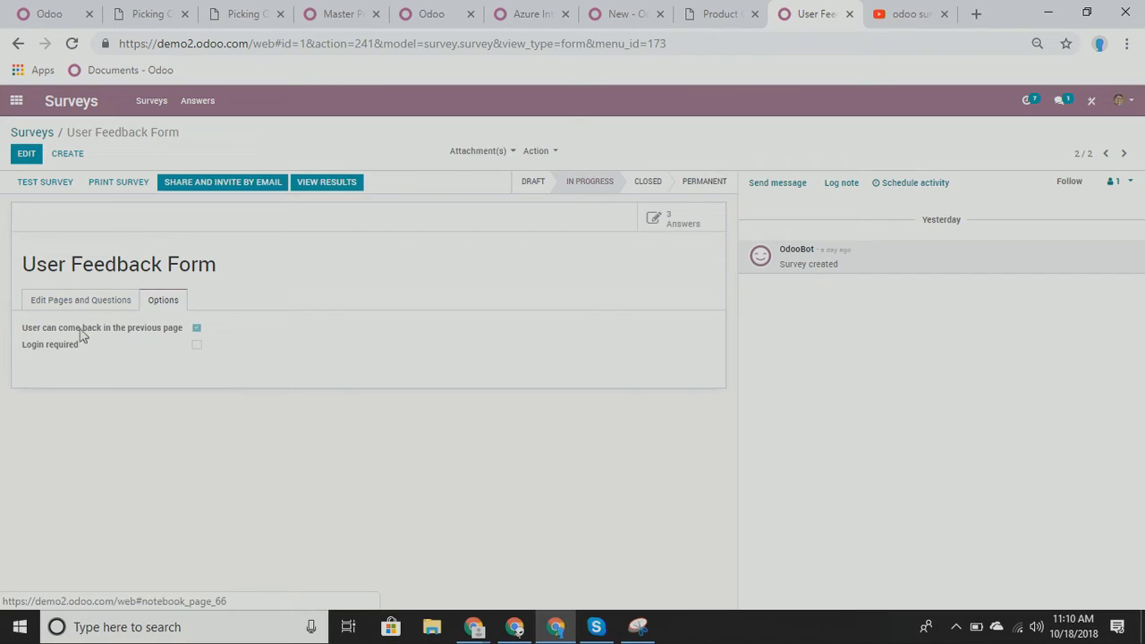
{"action": "left_click", "coordinate": [113, 301]}
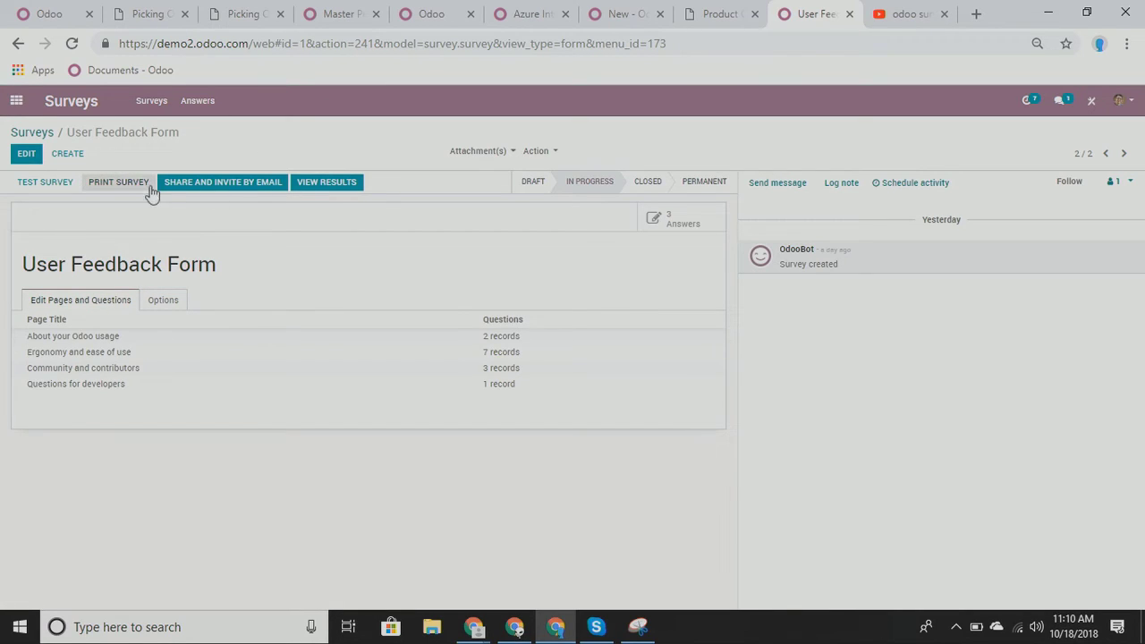
{"action": "left_click", "coordinate": [233, 188]}
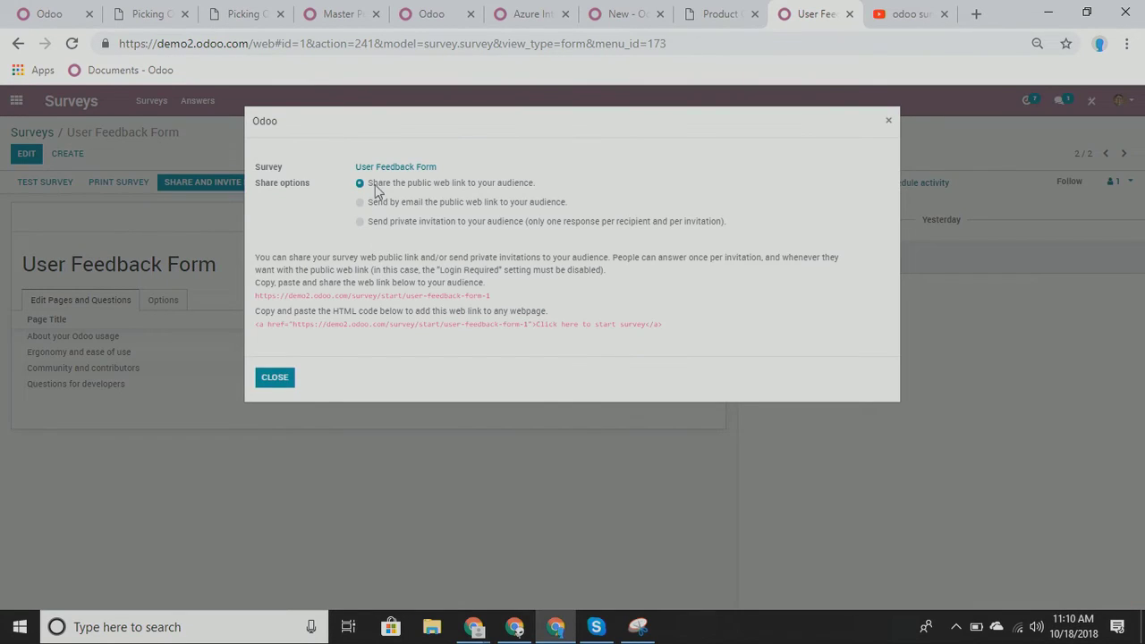
Compare the share options: public web link, public link by email, and private invitations
{"action": "left_click_drag", "start_coordinate": [375, 191], "coordinate": [513, 195]}
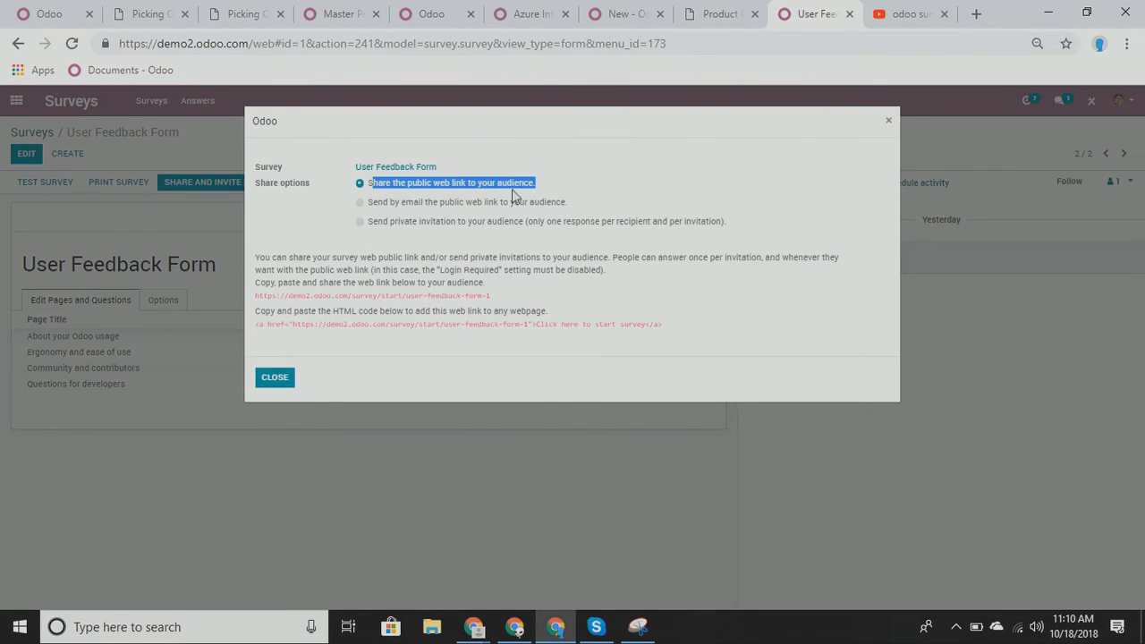
{"action": "left_click", "coordinate": [536, 187]}
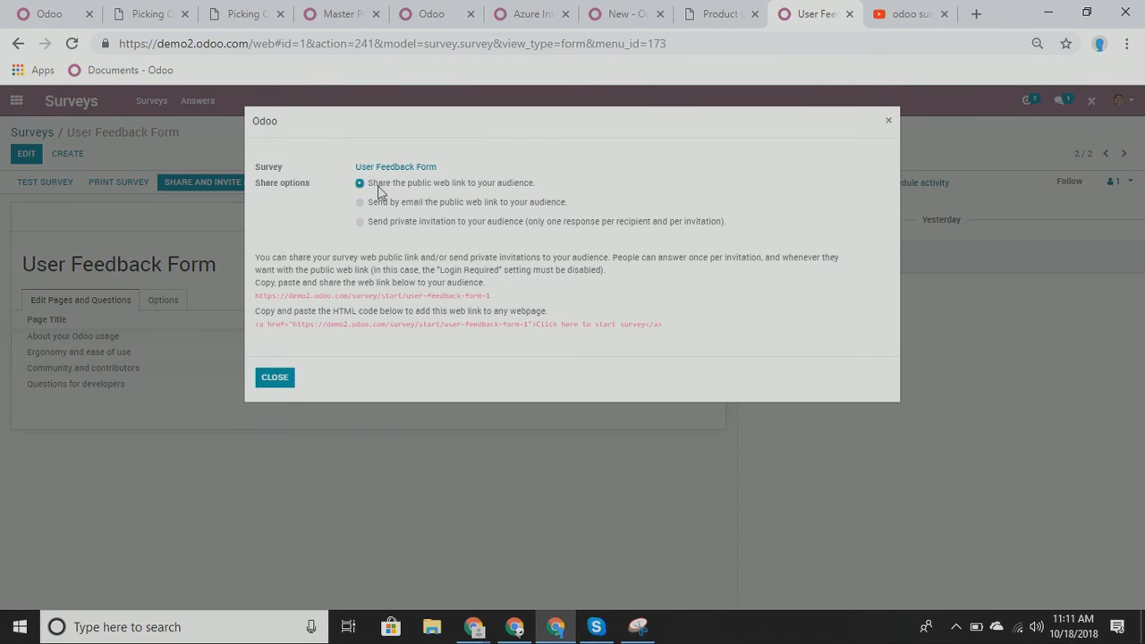
{"action": "left_click_drag", "start_coordinate": [376, 203], "coordinate": [544, 203]}
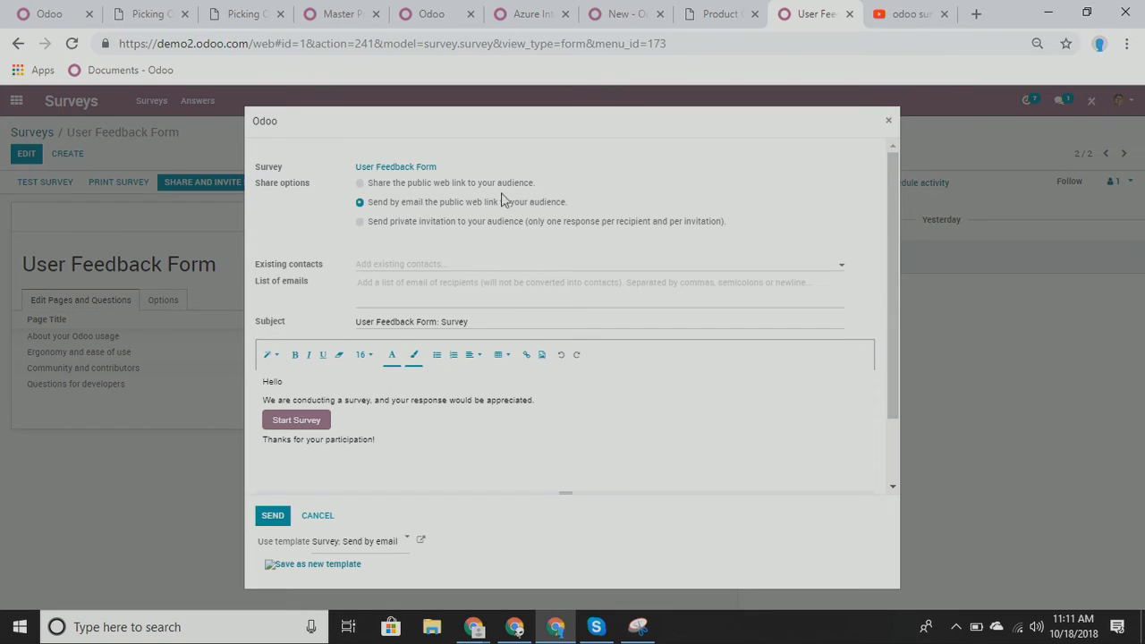
{"action": "left_click_drag", "start_coordinate": [402, 222], "coordinate": [664, 231]}
{"action": "scroll", "coordinate": [614, 245], "scroll_direction": "down", "scroll_amount": 2}
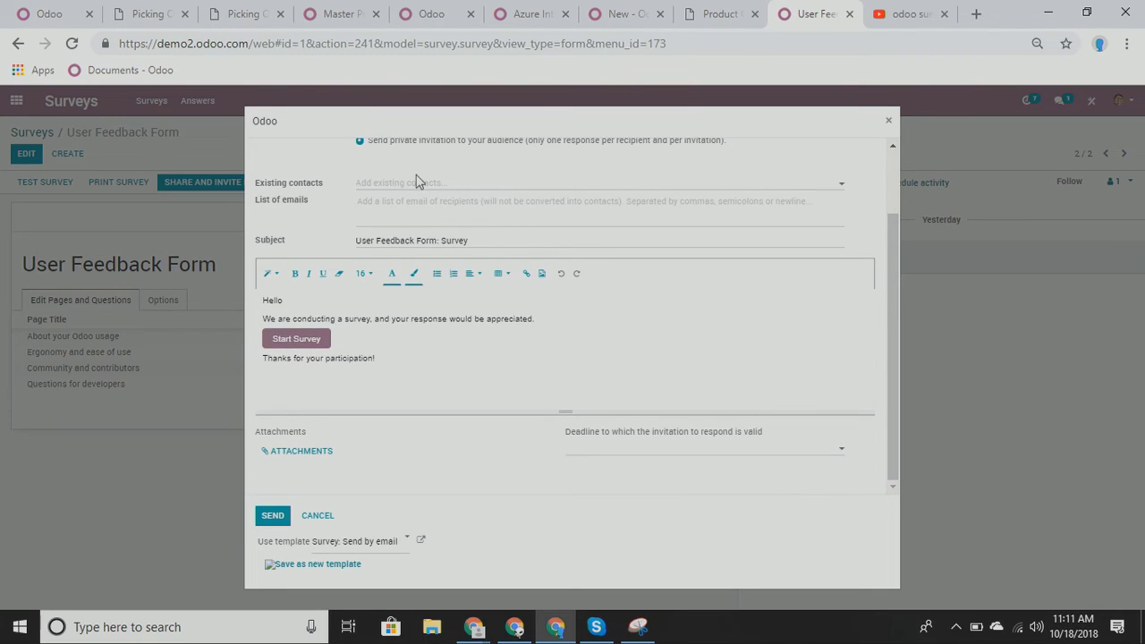
Inspect the contacts, subject 'User Feedback Form: Survey' and message, then close without sending
{"action": "left_click", "coordinate": [420, 184]}
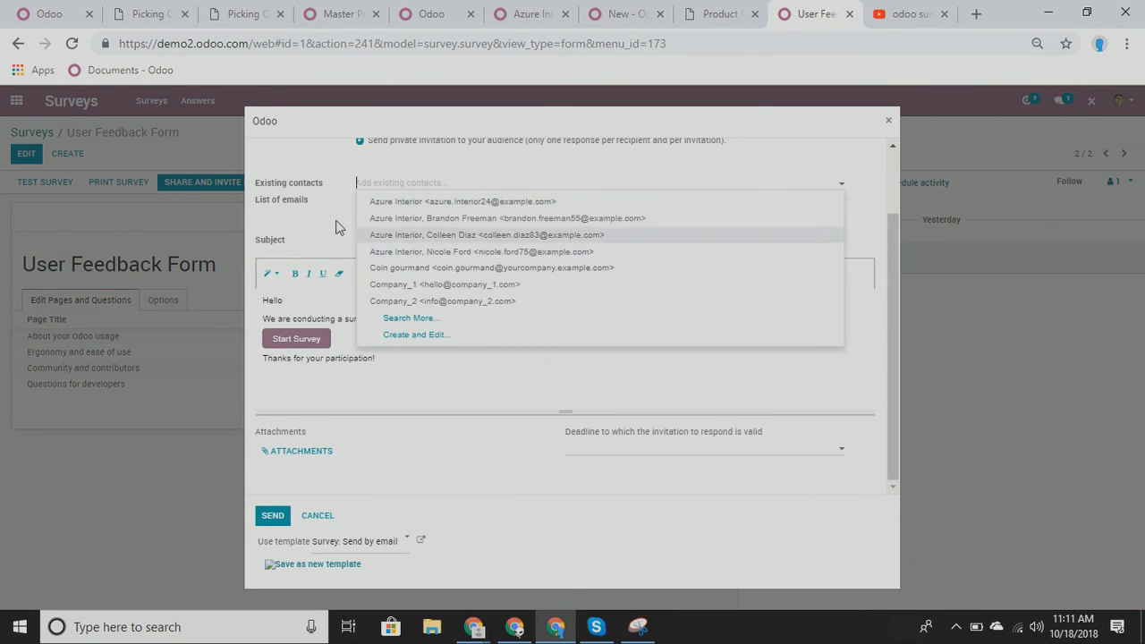
{"action": "left_click", "coordinate": [433, 194]}
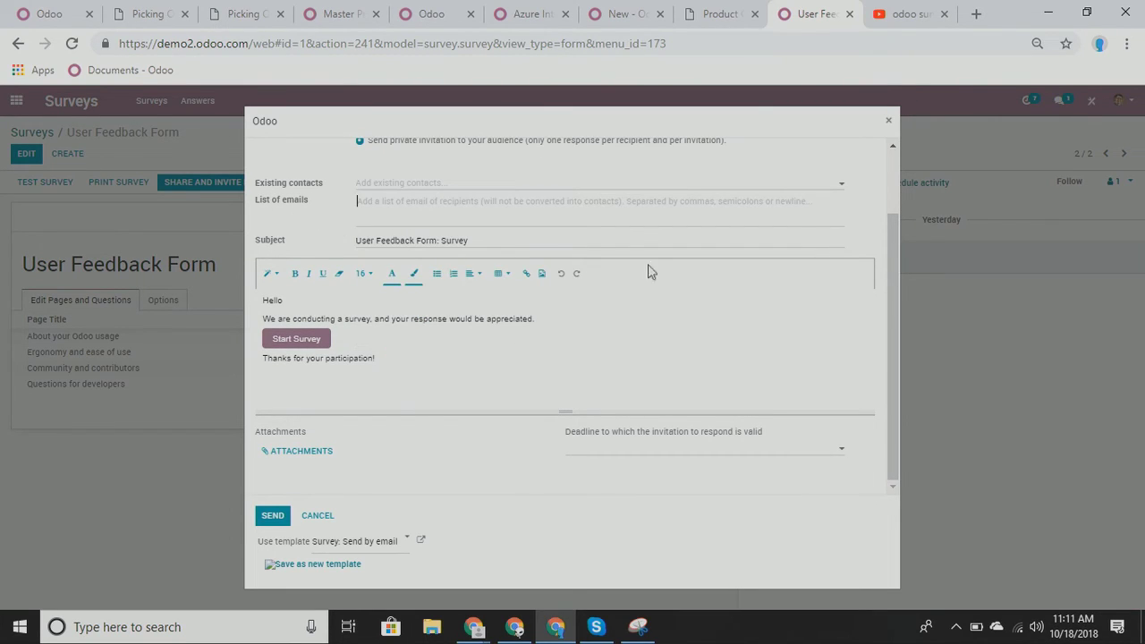
{"action": "left_click_drag", "start_coordinate": [512, 242], "coordinate": [334, 260]}
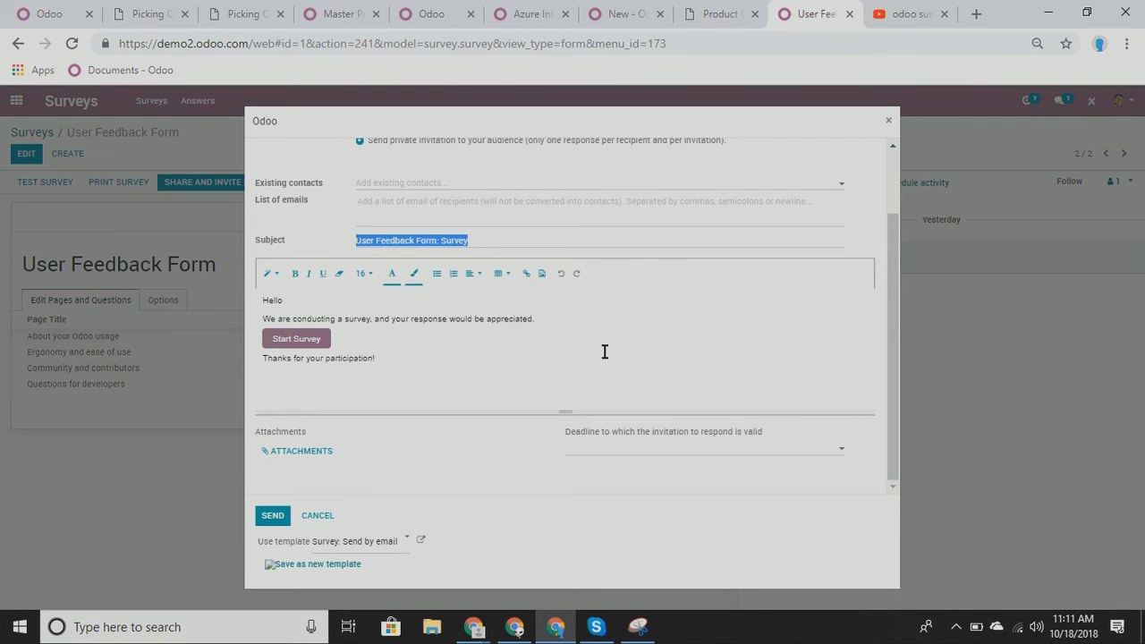
{"action": "scroll", "coordinate": [608, 358], "scroll_direction": "up", "scroll_amount": 2}
{"action": "scroll", "coordinate": [614, 362], "scroll_direction": "down", "scroll_amount": 2}
{"action": "left_click_drag", "start_coordinate": [276, 319], "coordinate": [564, 324]}
{"action": "key", "text": "Right"}
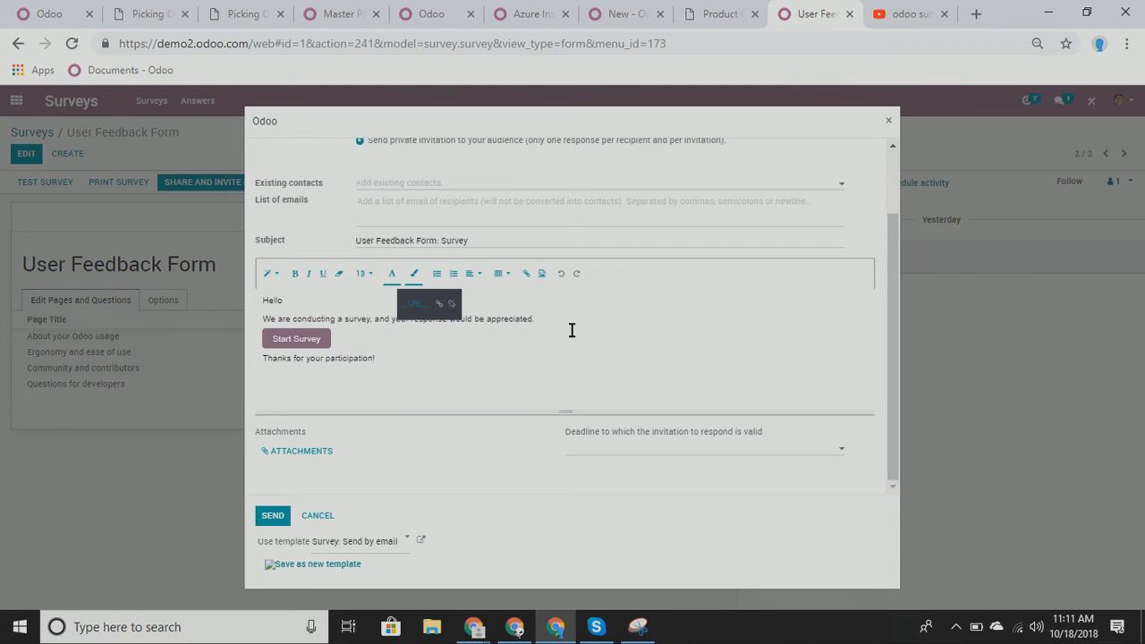
{"action": "left_click", "coordinate": [367, 362]}
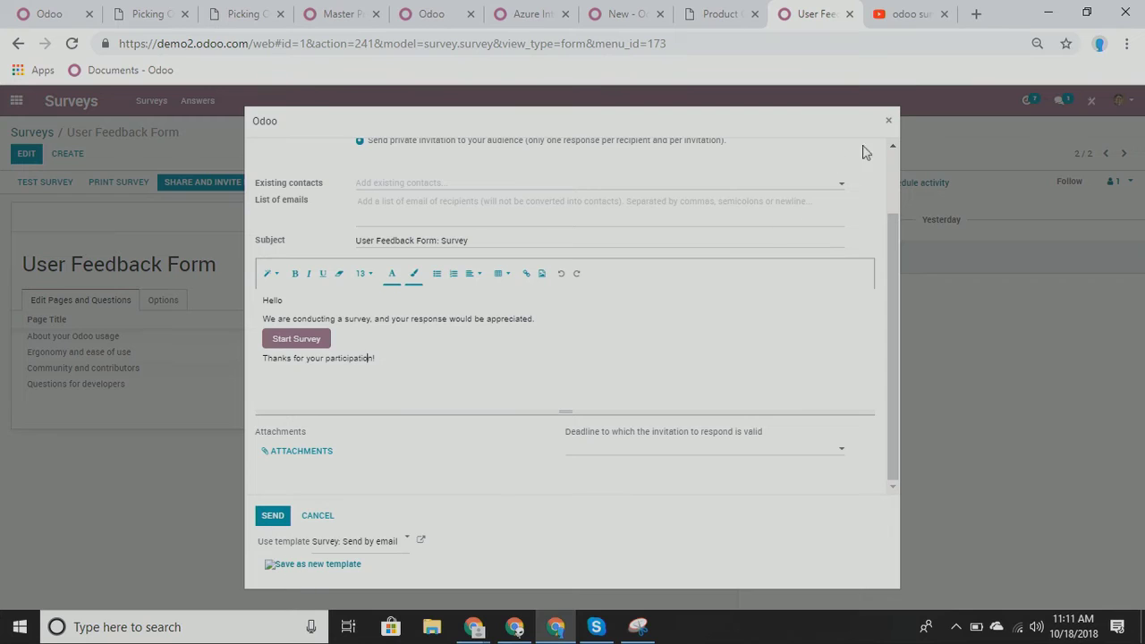
{"action": "left_click", "coordinate": [887, 122]}
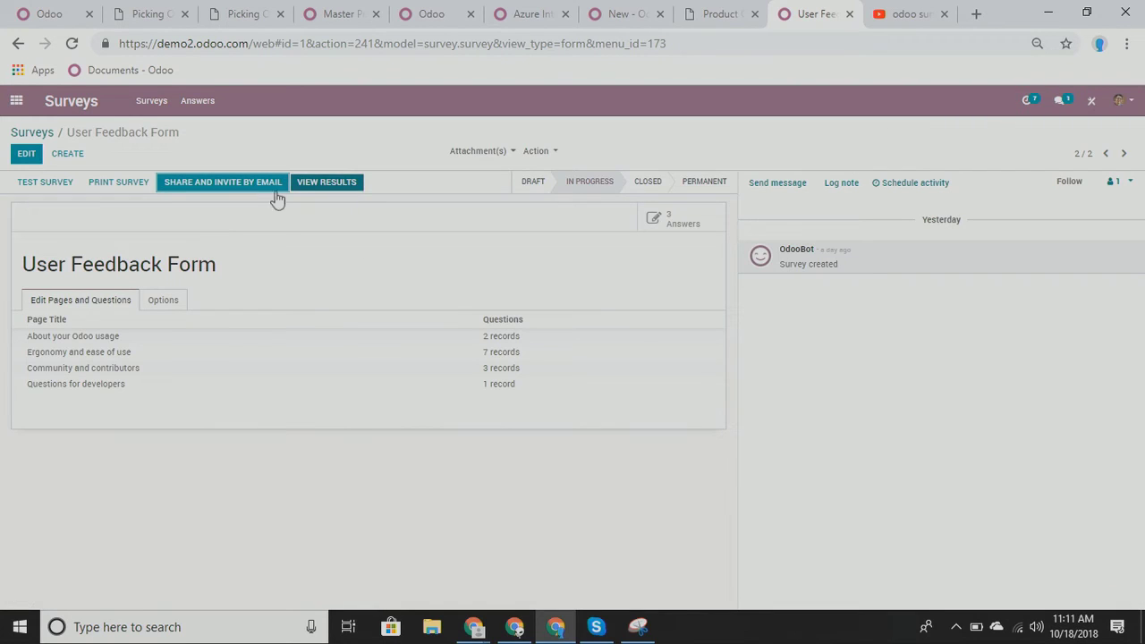
Open the survey results and toggle the daily-usage answers between table and pie chart
{"action": "left_click", "coordinate": [340, 188]}
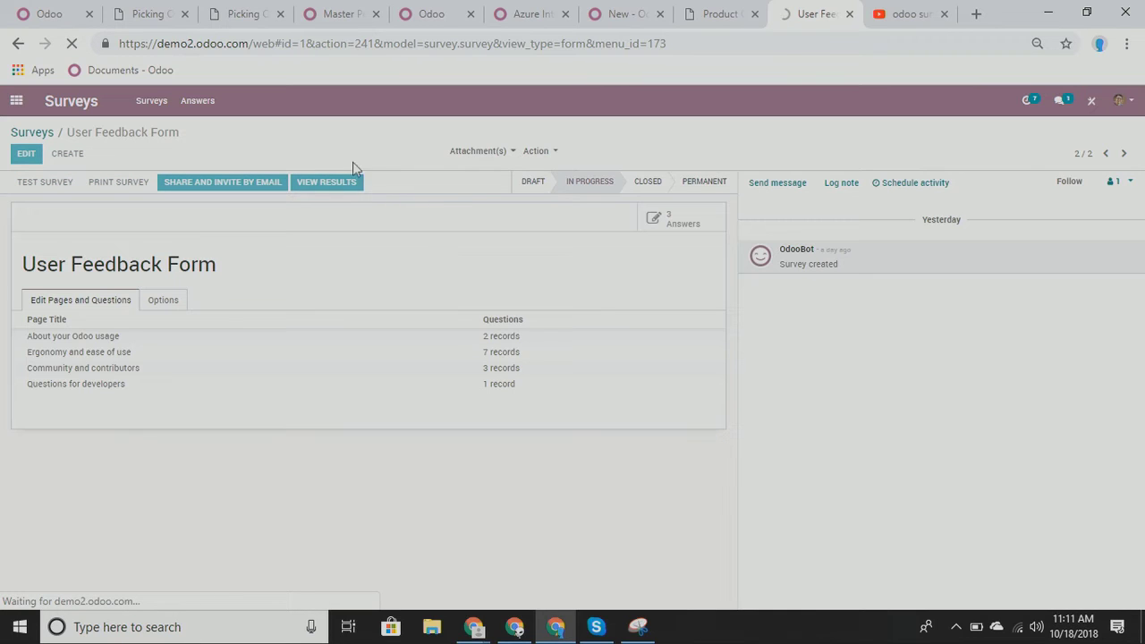
{"action": "scroll", "coordinate": [537, 330], "scroll_direction": "down", "scroll_amount": 3}
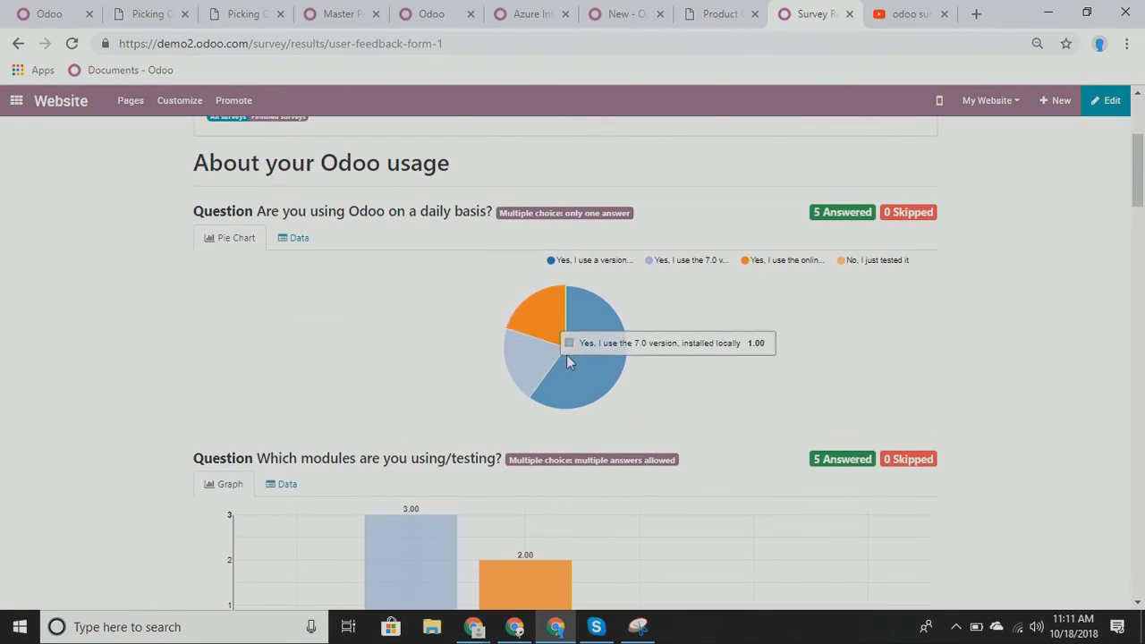
{"action": "scroll", "coordinate": [536, 471], "scroll_direction": "up", "scroll_amount": 3}
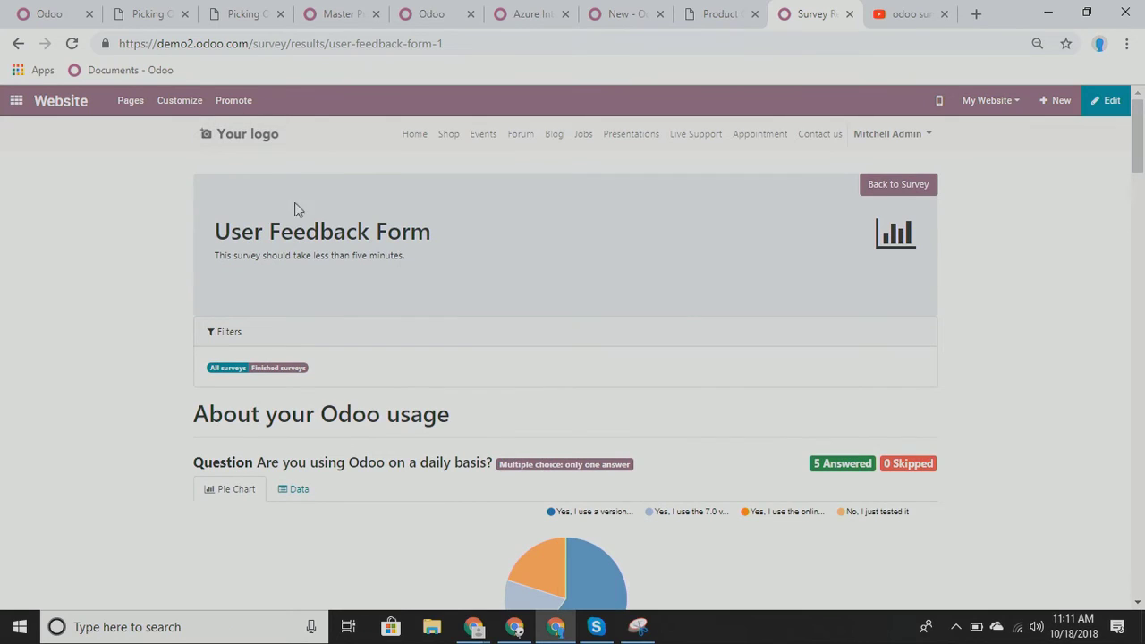
{"action": "left_click_drag", "start_coordinate": [566, 235], "coordinate": [106, 240]}
{"action": "scroll", "coordinate": [688, 351], "scroll_direction": "down", "scroll_amount": 2}
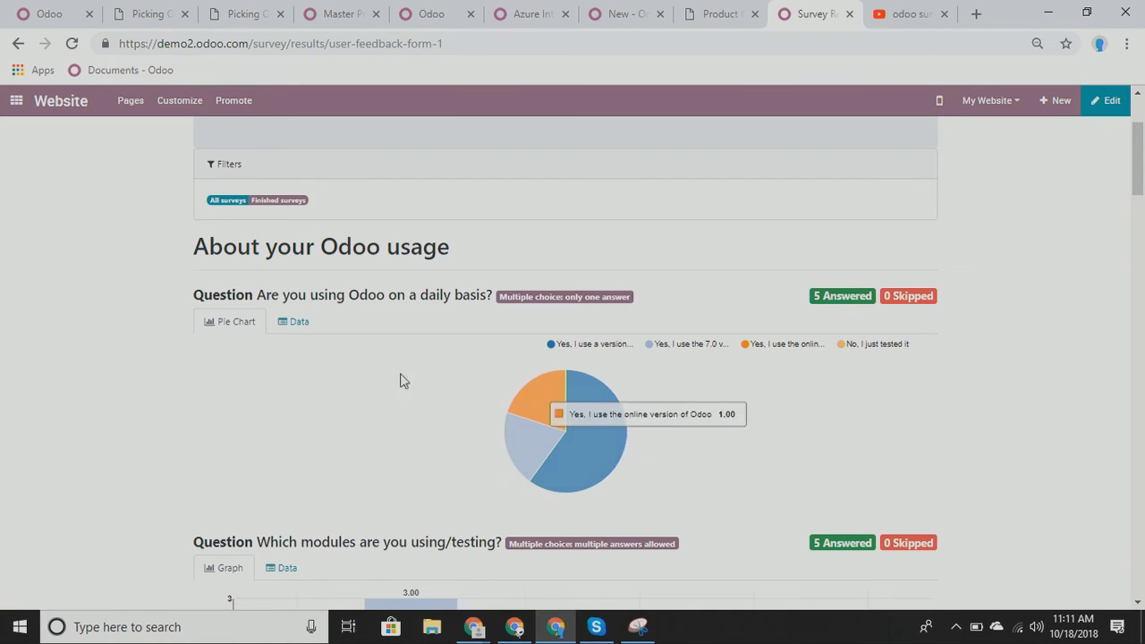
{"action": "left_click", "coordinate": [300, 324]}
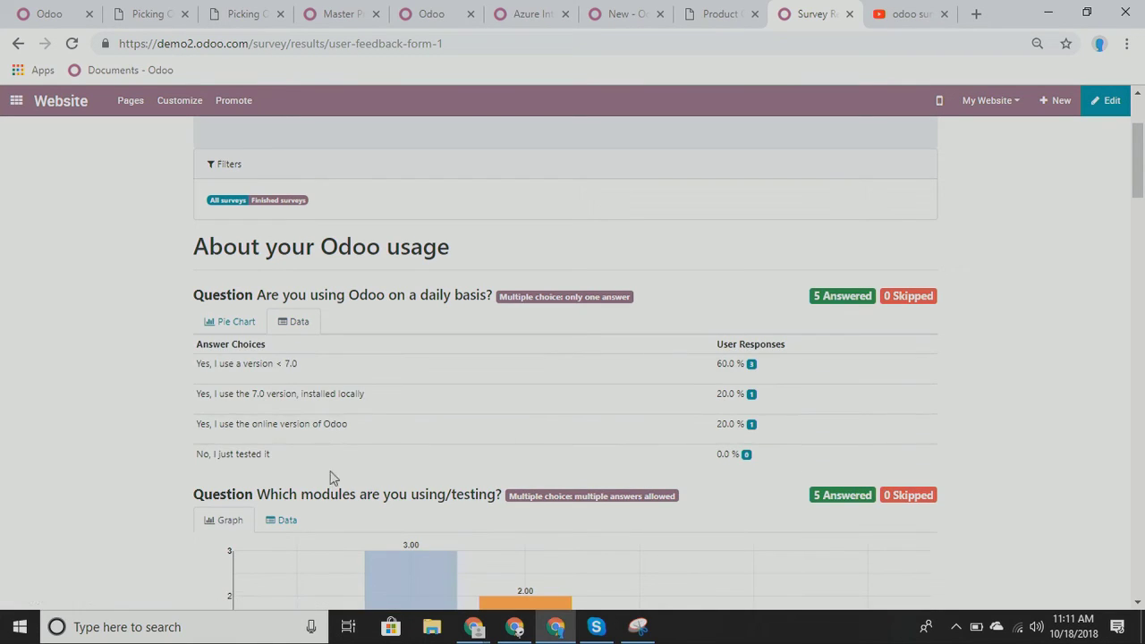
{"action": "left_click", "coordinate": [235, 322]}
{"action": "scroll", "coordinate": [462, 403], "scroll_direction": "down", "scroll_amount": 4}
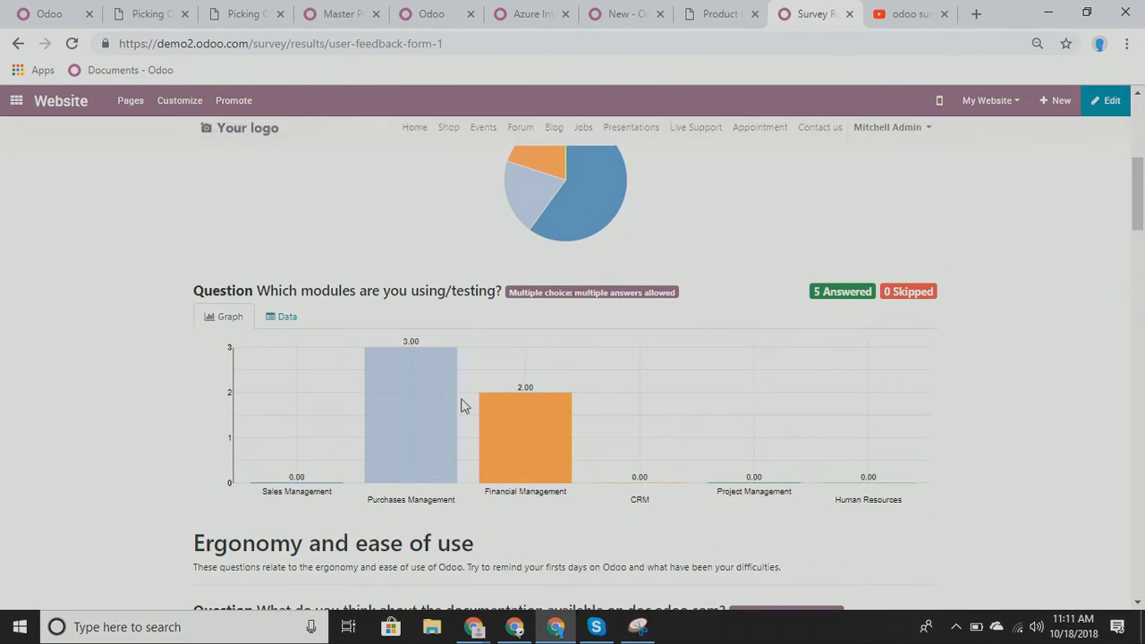
{"action": "scroll", "coordinate": [362, 275], "scroll_direction": "up", "scroll_amount": 1}
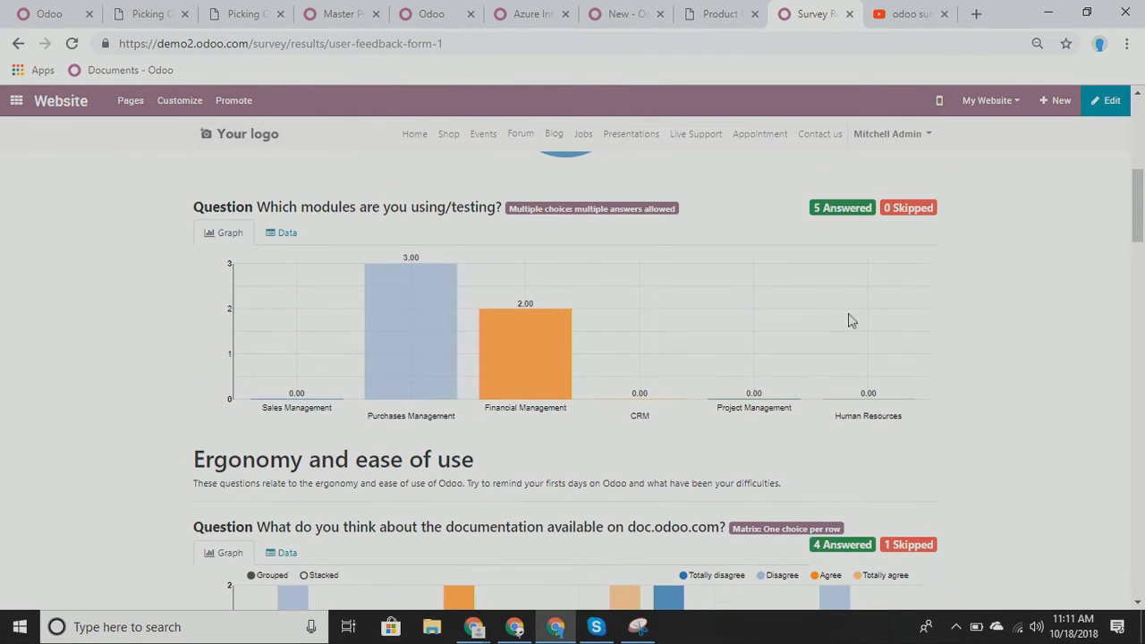
Toggle the modules answers between table and bar graph, then scroll through the remaining results
{"action": "left_click", "coordinate": [286, 234]}
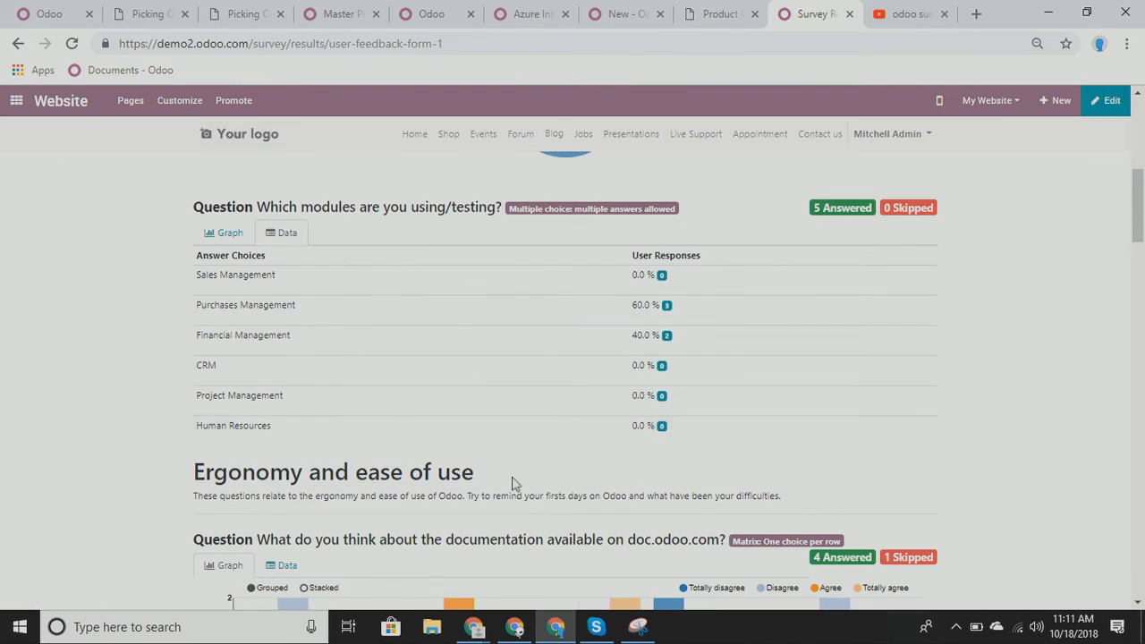
{"action": "left_click", "coordinate": [230, 234]}
{"action": "scroll", "coordinate": [473, 403], "scroll_direction": "down", "scroll_amount": 2}
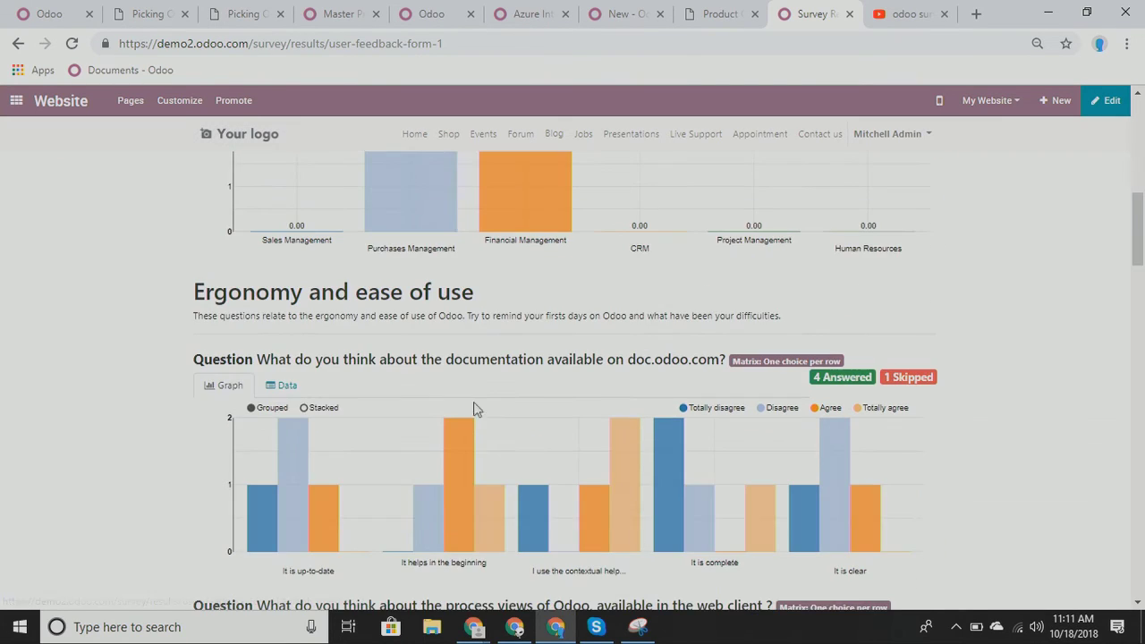
{"action": "scroll", "coordinate": [331, 313], "scroll_direction": "down", "scroll_amount": 1}
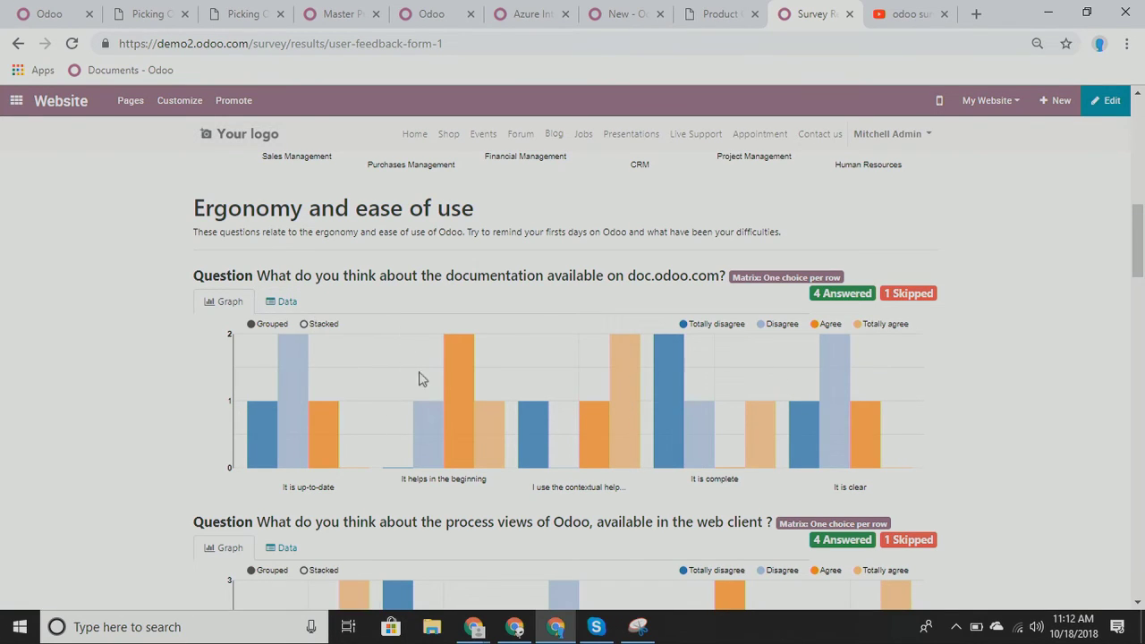
{"action": "scroll", "coordinate": [422, 379], "scroll_direction": "down", "scroll_amount": 3}
{"action": "scroll", "coordinate": [426, 378], "scroll_direction": "down", "scroll_amount": 3}
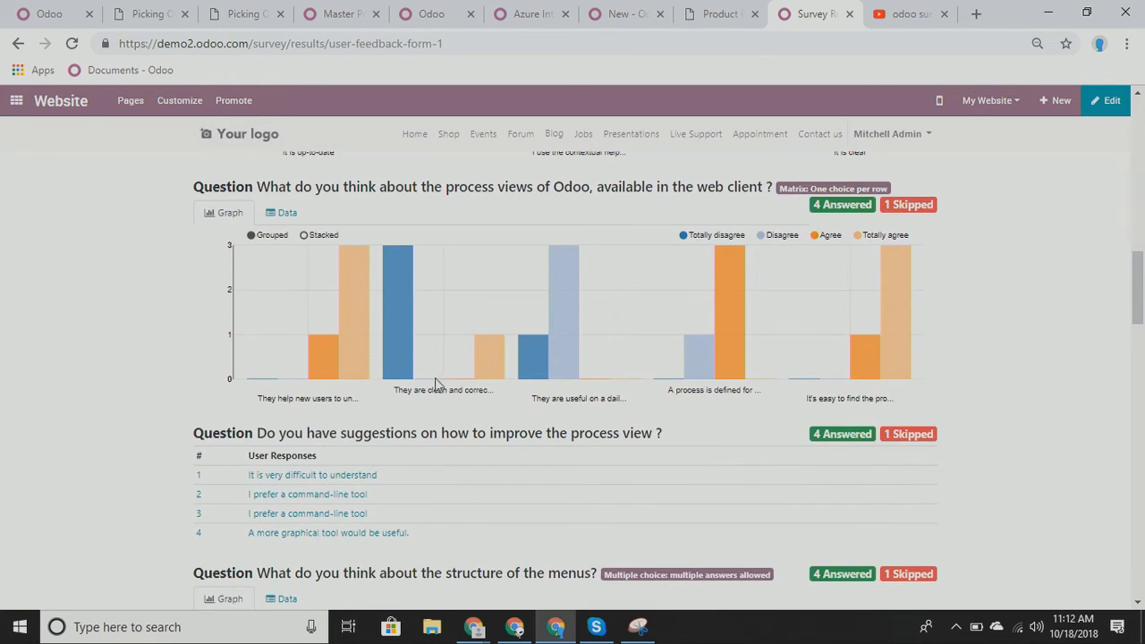
{"action": "scroll", "coordinate": [467, 387], "scroll_direction": "down", "scroll_amount": 2}
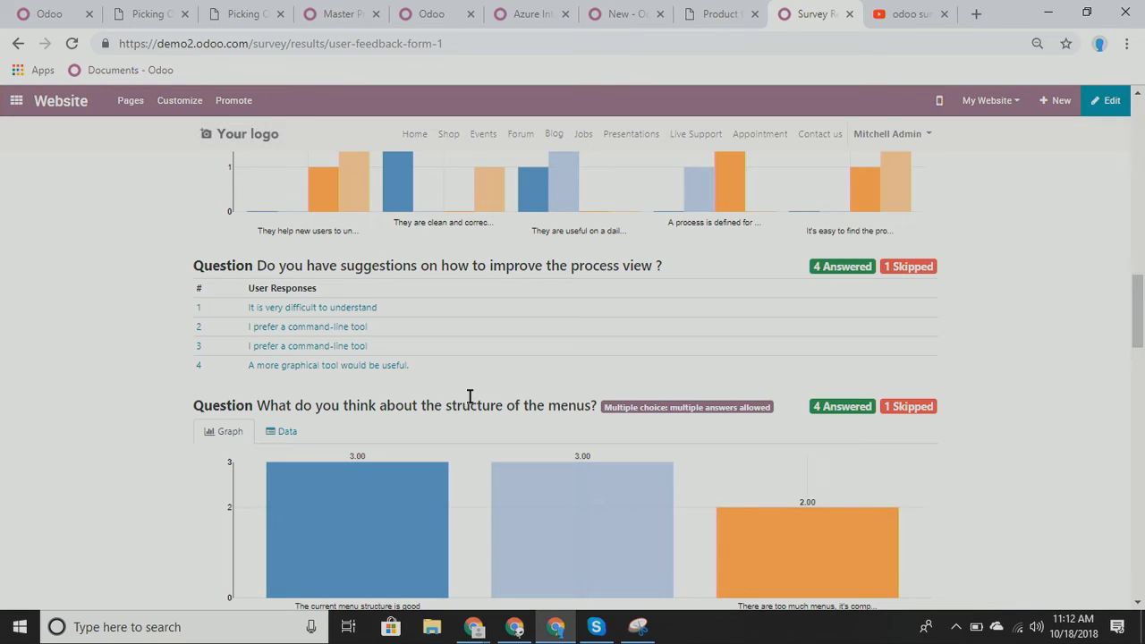
{"action": "scroll", "coordinate": [470, 396], "scroll_direction": "down", "scroll_amount": 3}
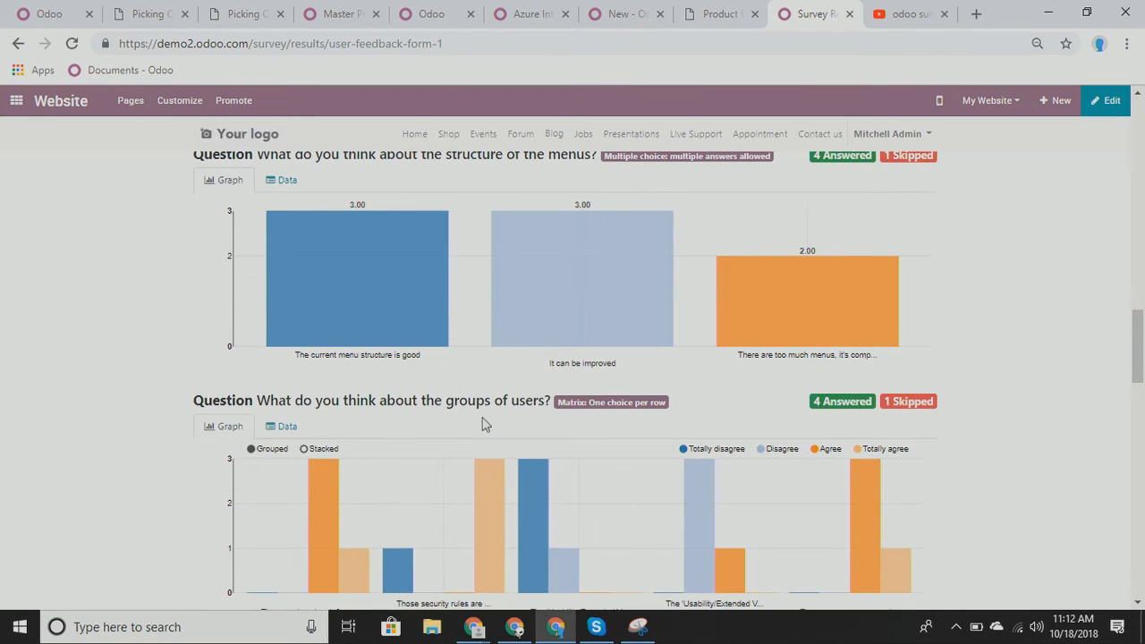
{"action": "scroll", "coordinate": [521, 422], "scroll_direction": "down", "scroll_amount": 2}
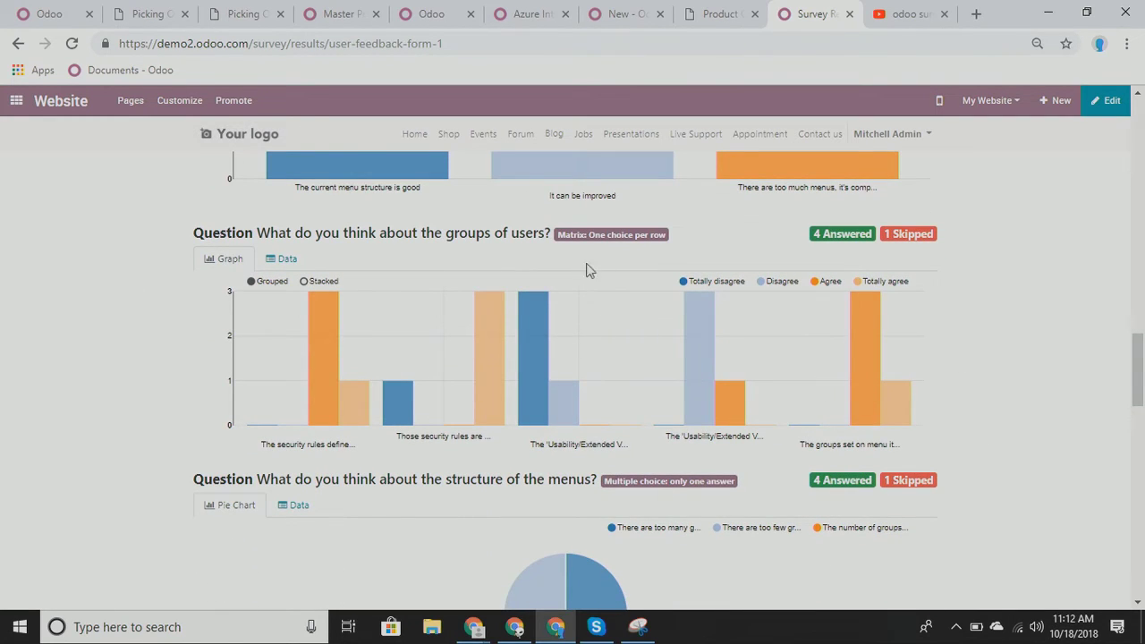
{"action": "scroll", "coordinate": [529, 281], "scroll_direction": "down", "scroll_amount": 3}
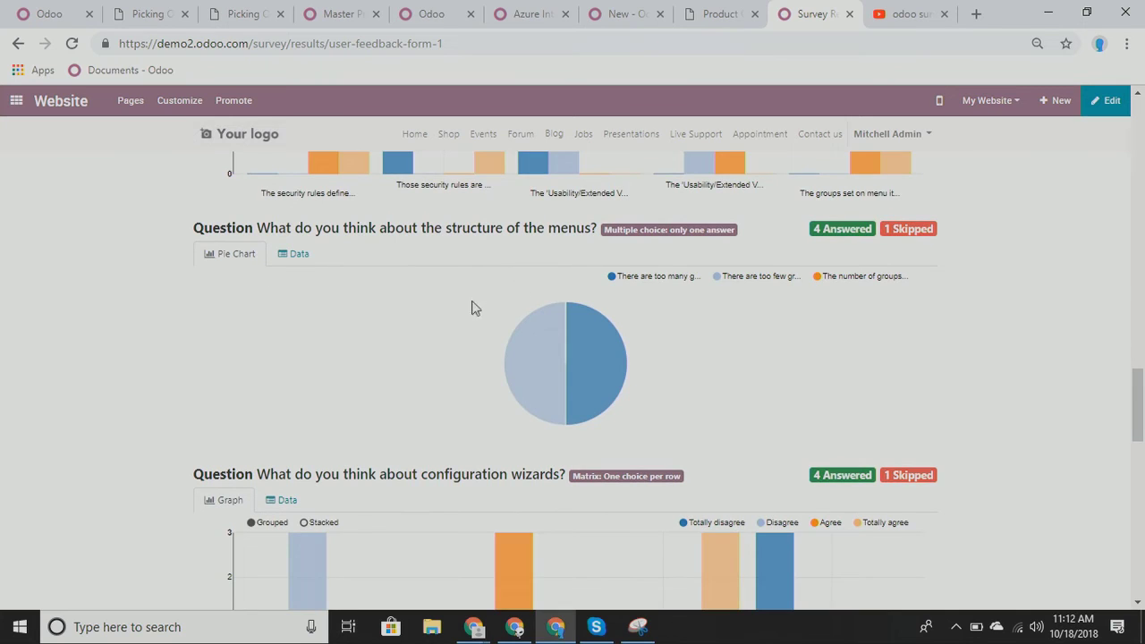
{"action": "scroll", "coordinate": [473, 330], "scroll_direction": "down", "scroll_amount": 10}
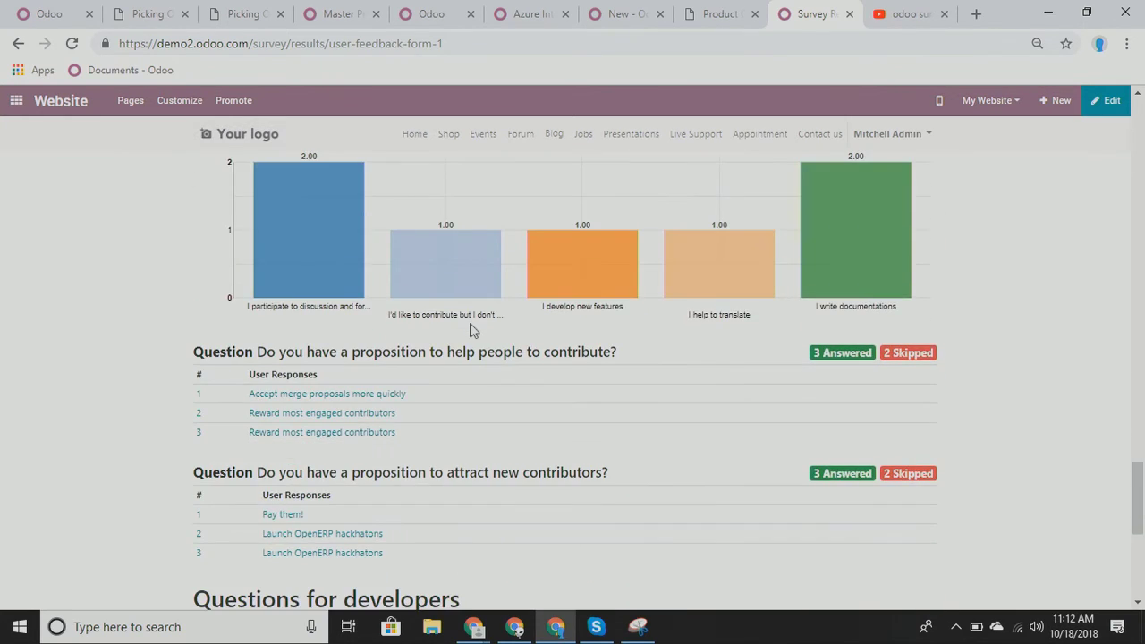
{"action": "scroll", "coordinate": [472, 330], "scroll_direction": "up", "scroll_amount": 10}
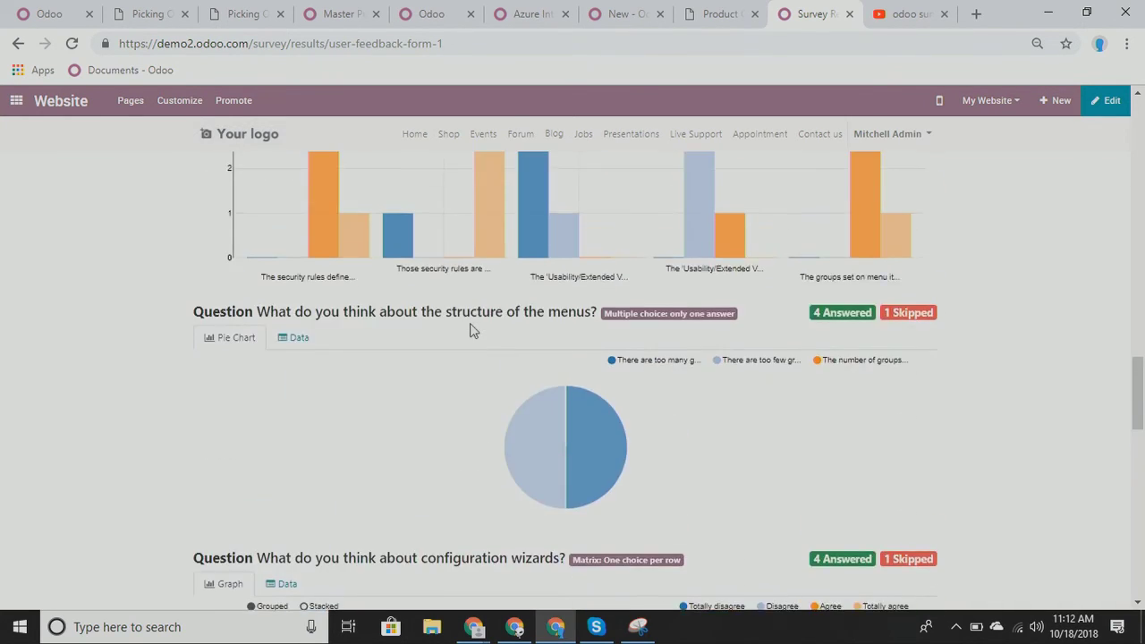
{"action": "scroll", "coordinate": [472, 330], "scroll_direction": "up", "scroll_amount": 10}
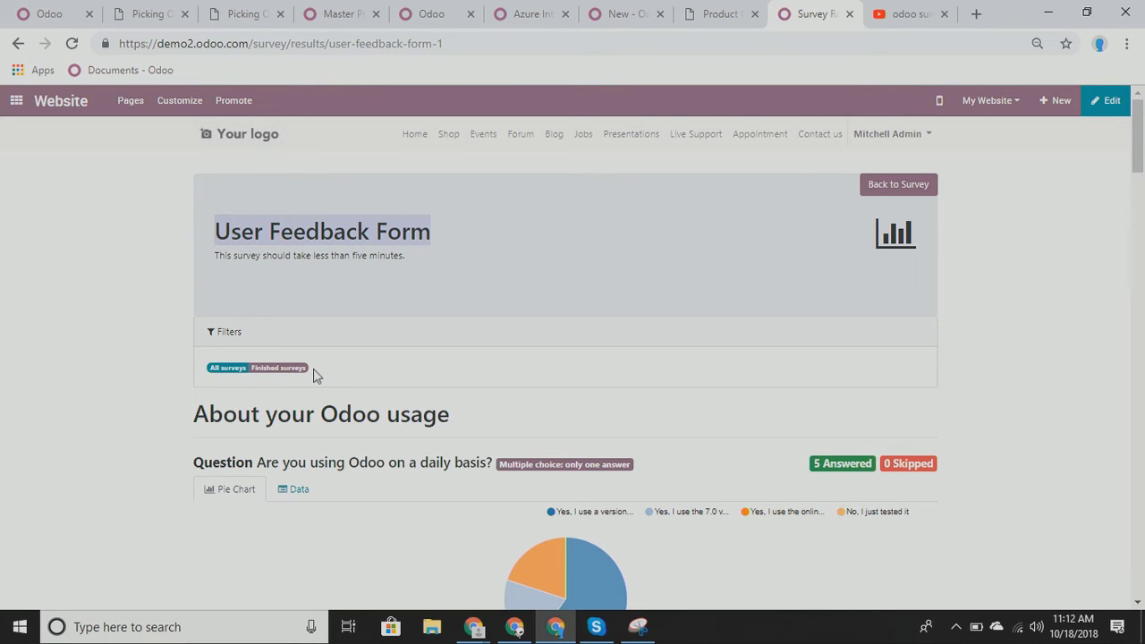
Leave the website, check the User Feedback Form's 5 answers in Surveys, then reopen the Surveys board
{"action": "left_click", "coordinate": [125, 101]}
{"action": "left_click", "coordinate": [86, 200]}
{"action": "left_click", "coordinate": [16, 102]}
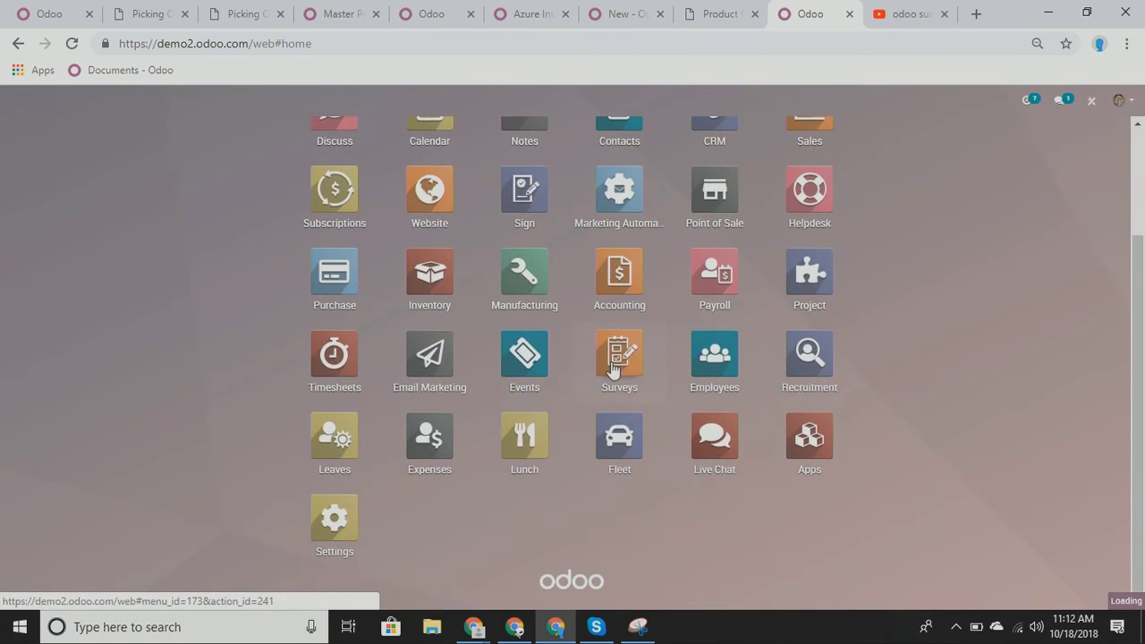
{"action": "left_click", "coordinate": [619, 363]}
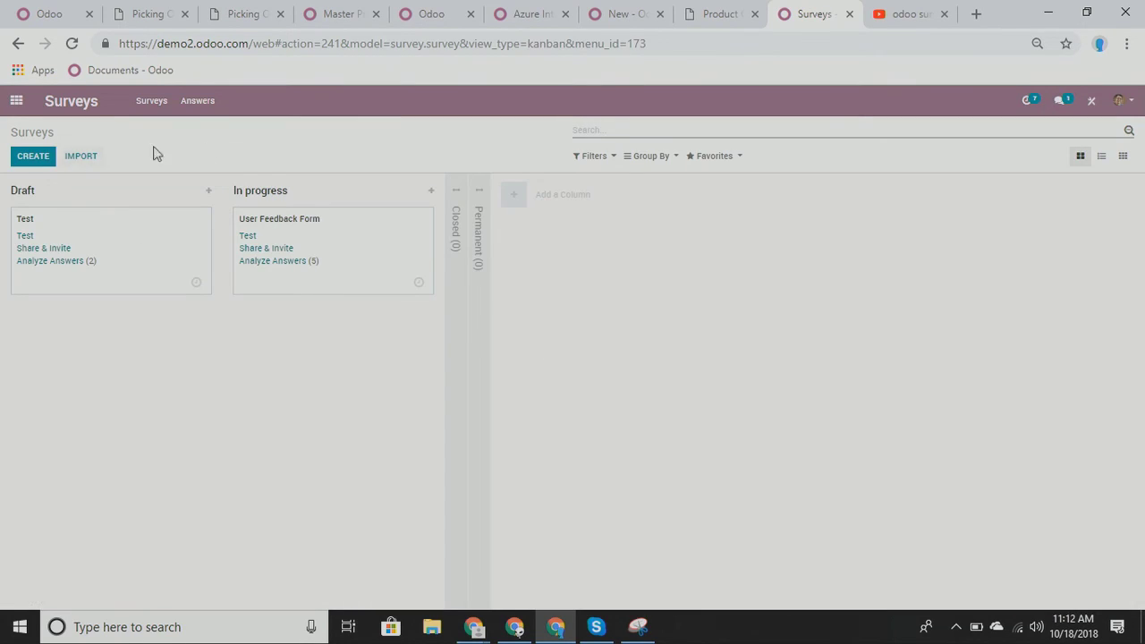
{"action": "left_click", "coordinate": [280, 265]}
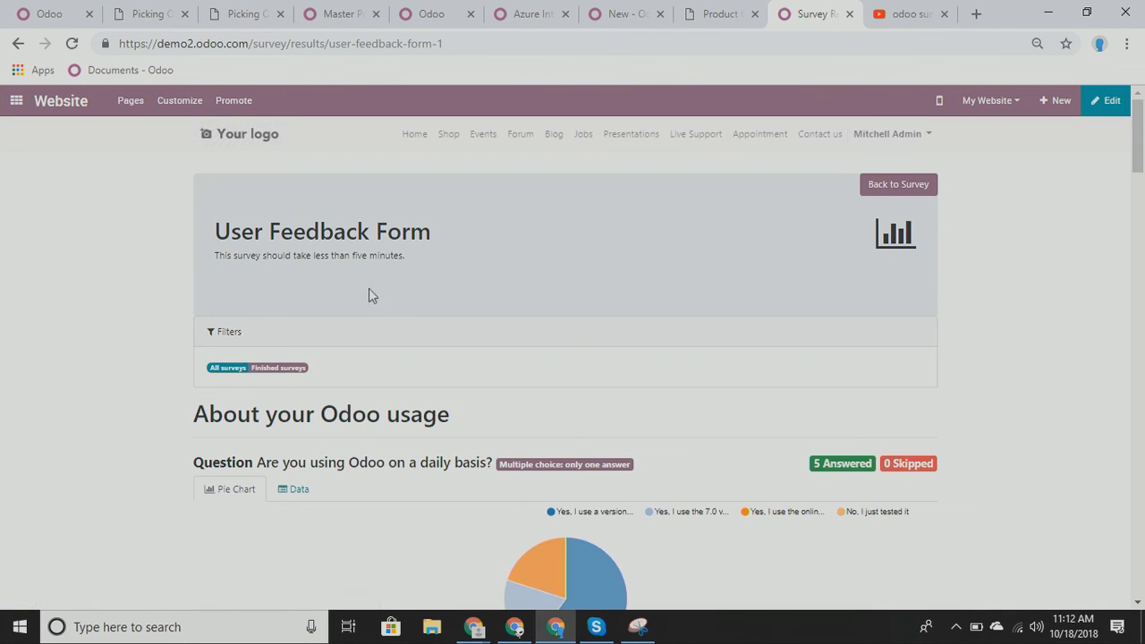
{"action": "left_click", "coordinate": [17, 100]}
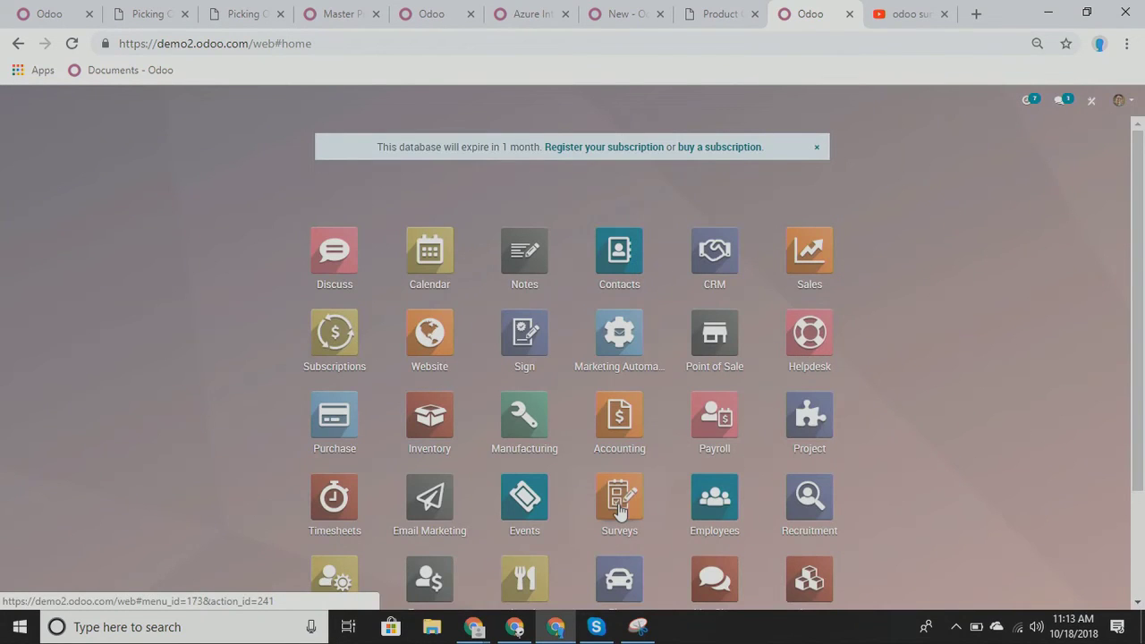
{"action": "left_click", "coordinate": [619, 506]}
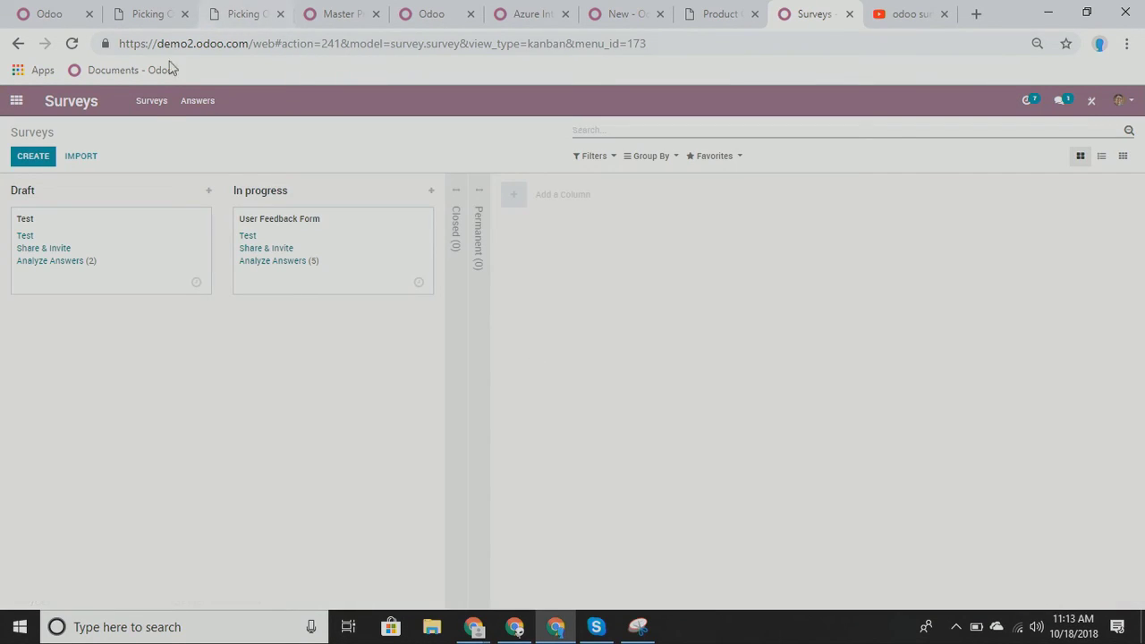
List all survey answers grouped by survey and open a completed 10/17/2018 User Feedback Form response
{"action": "left_click", "coordinate": [197, 106]}
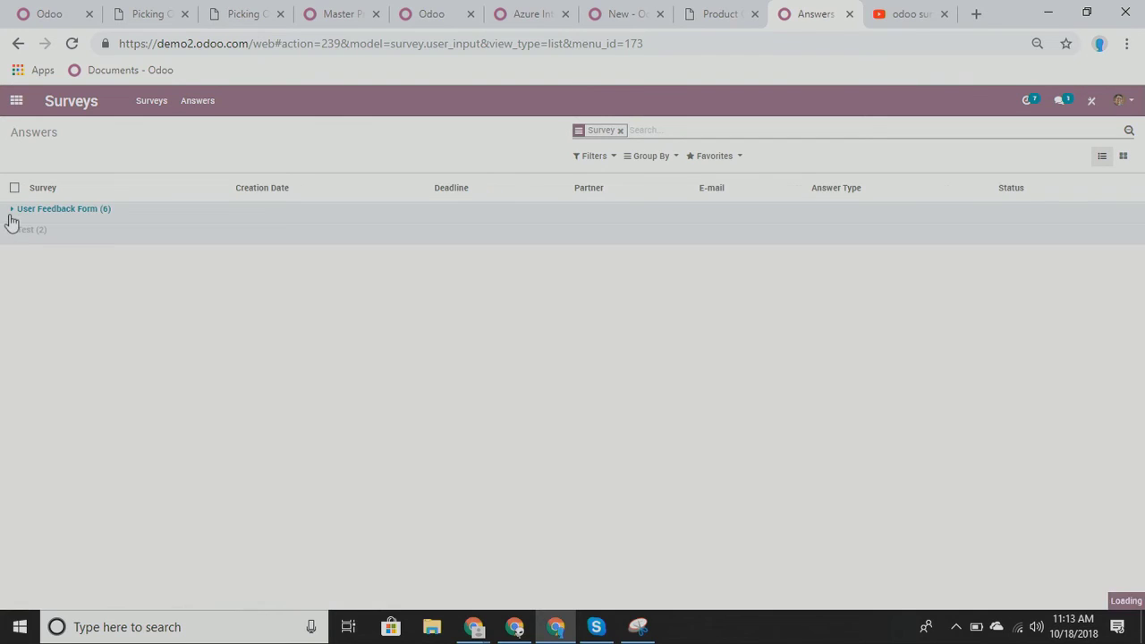
{"action": "left_click", "coordinate": [9, 212]}
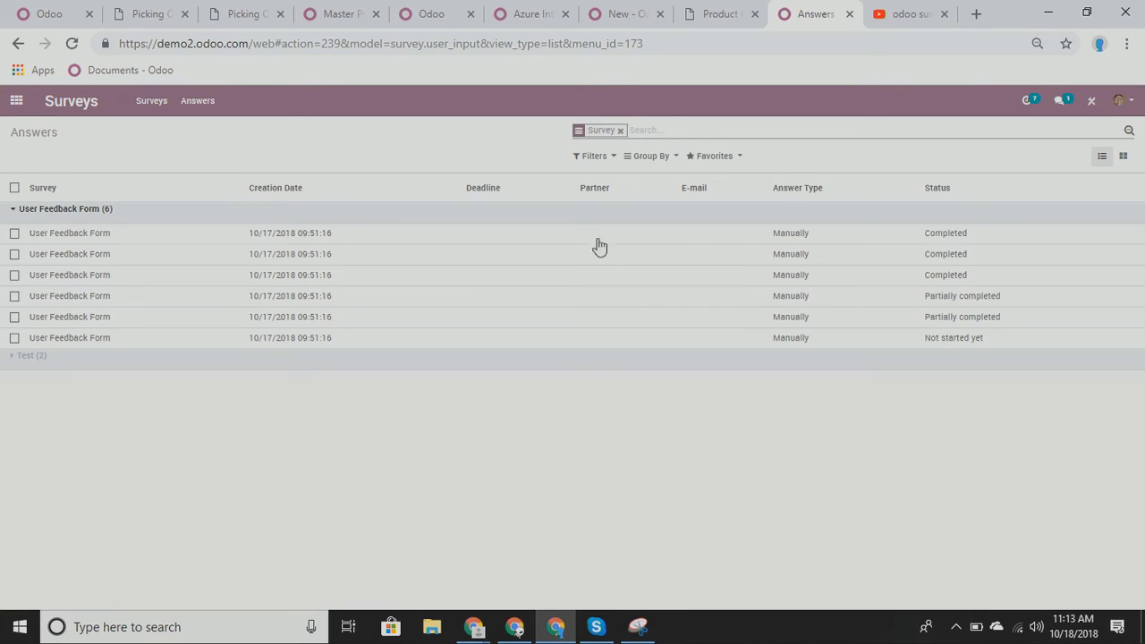
{"action": "left_click", "coordinate": [36, 361]}
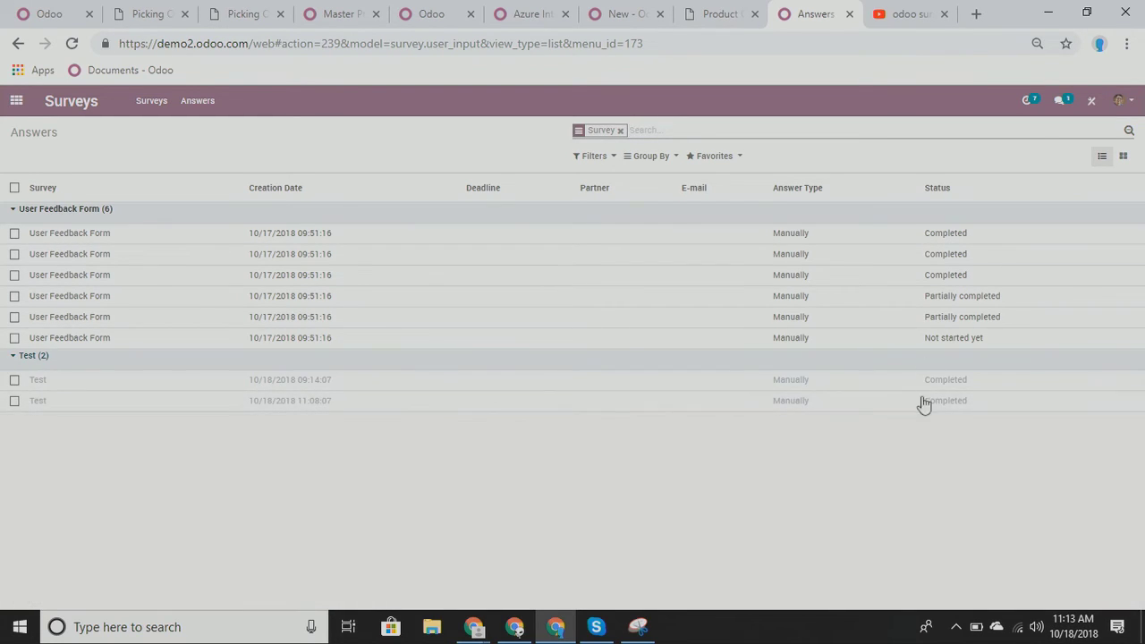
{"action": "left_click", "coordinate": [350, 254]}
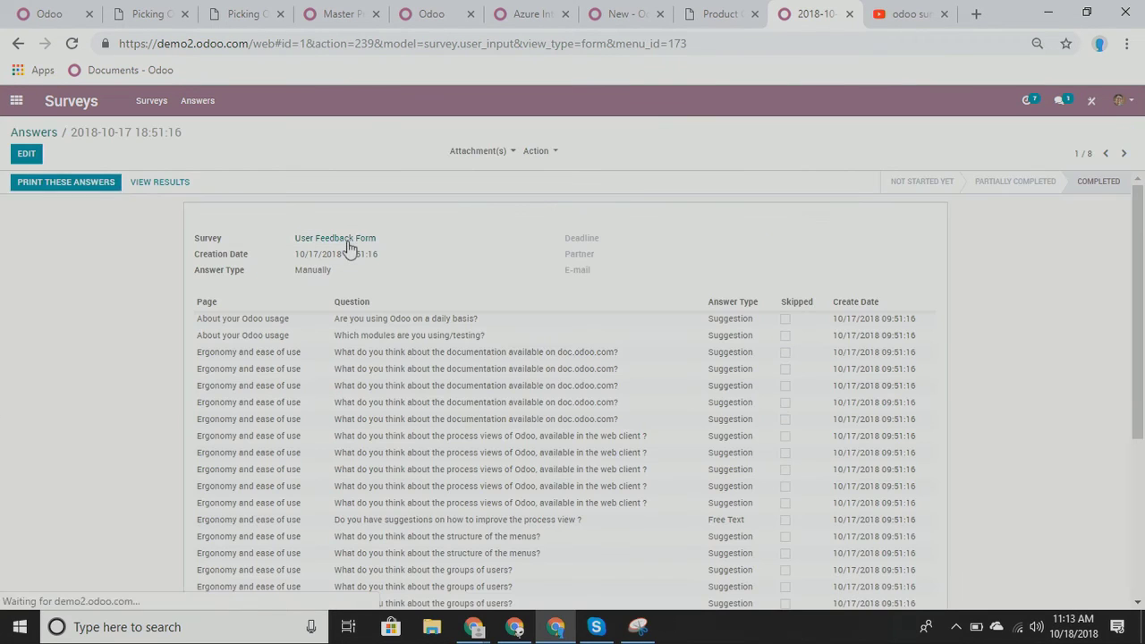
{"action": "scroll", "coordinate": [436, 324], "scroll_direction": "down", "scroll_amount": 1}
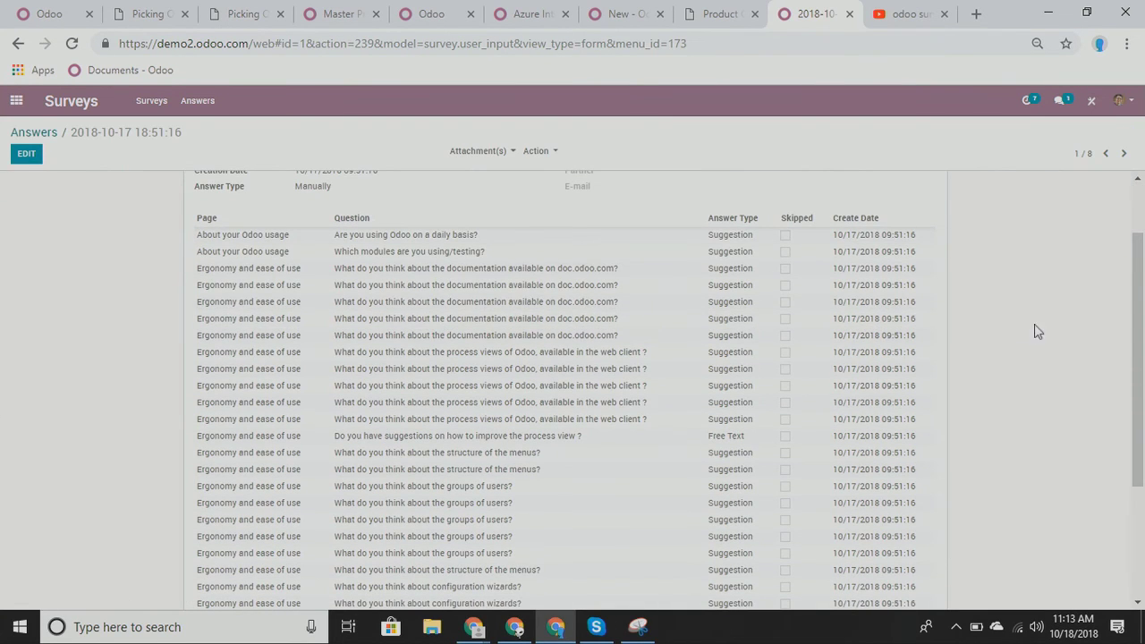
{"action": "scroll", "coordinate": [993, 332], "scroll_direction": "up", "scroll_amount": 1}
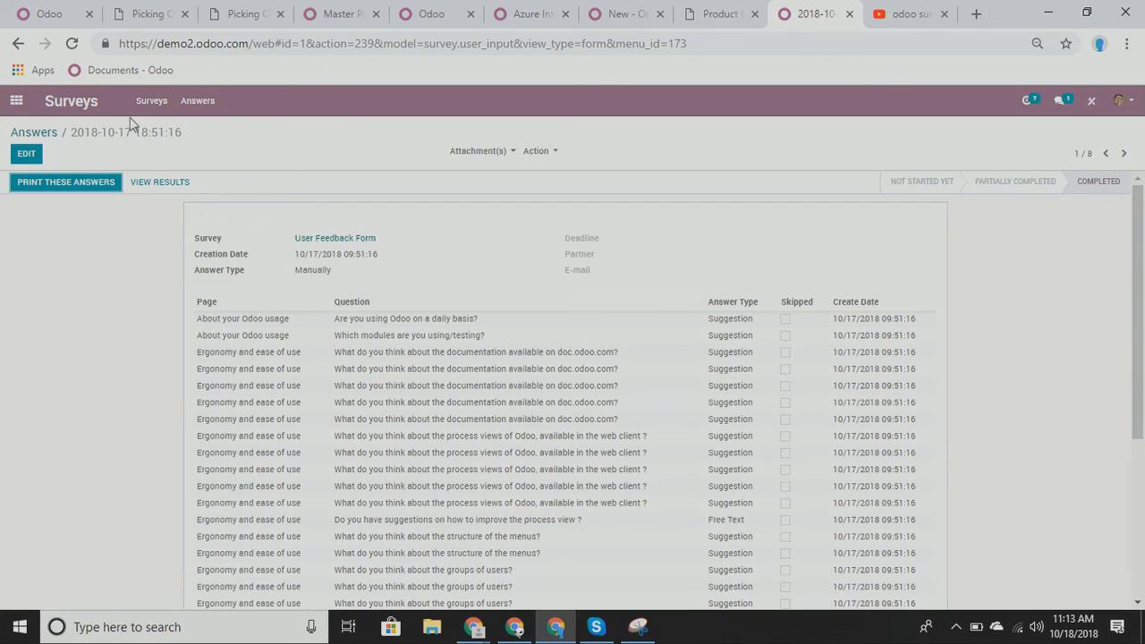
Return to the Surveys kanban board showing Test (2 answers) and User Feedback Form (5 answers)
{"action": "left_click", "coordinate": [161, 104]}
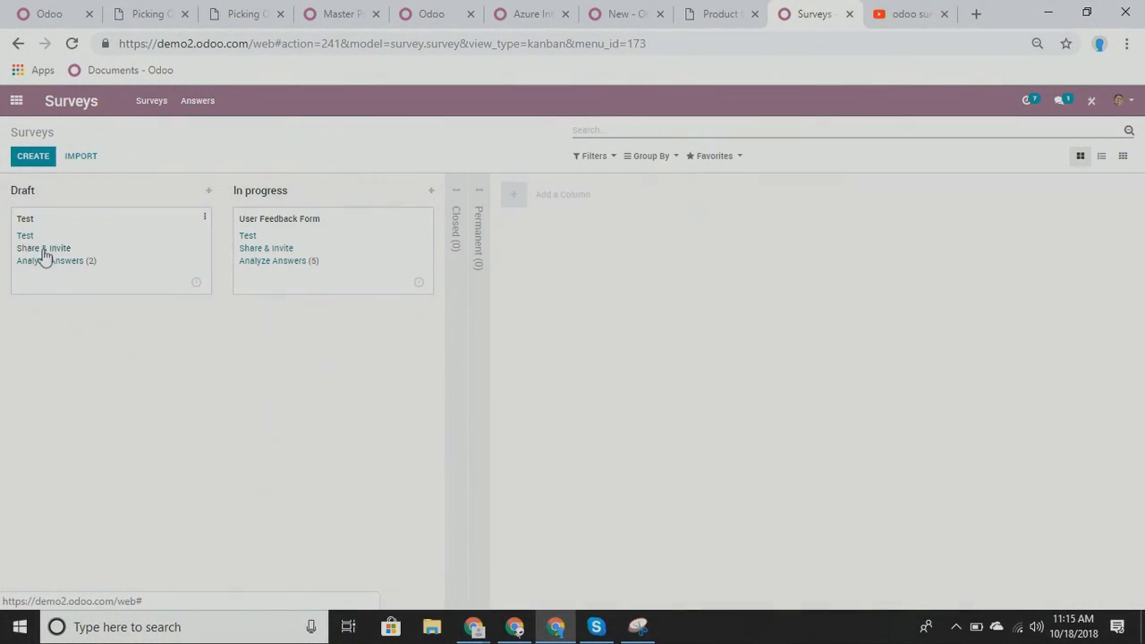
Open the Test survey and review the three questions on its 'Do you like Odoo' page
{"action": "left_click", "coordinate": [66, 242]}
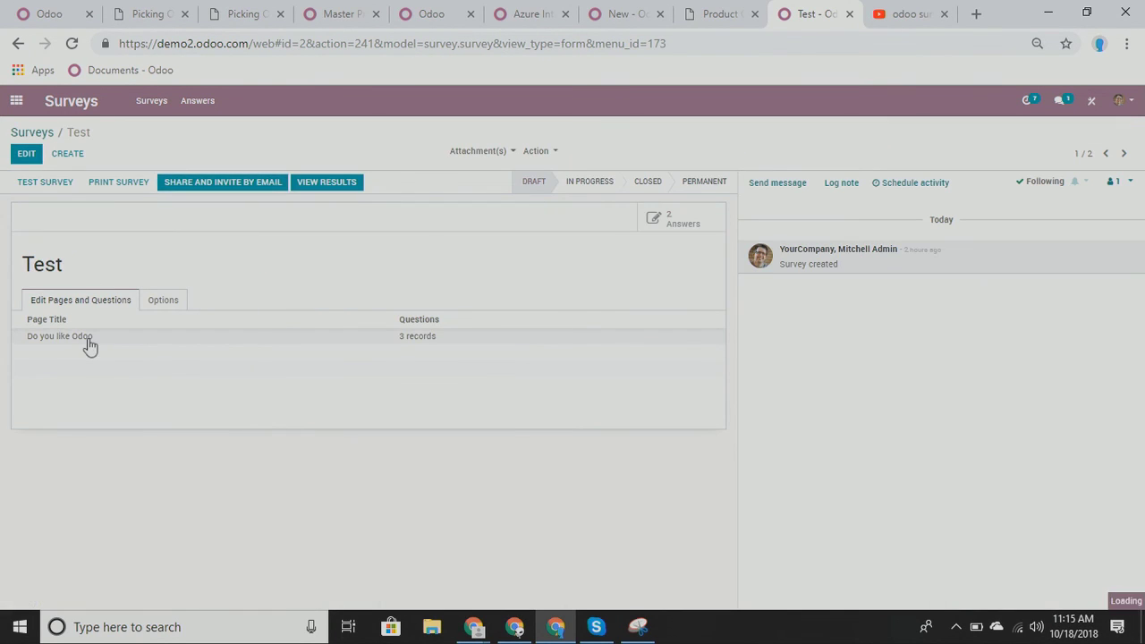
{"action": "left_click", "coordinate": [89, 339]}
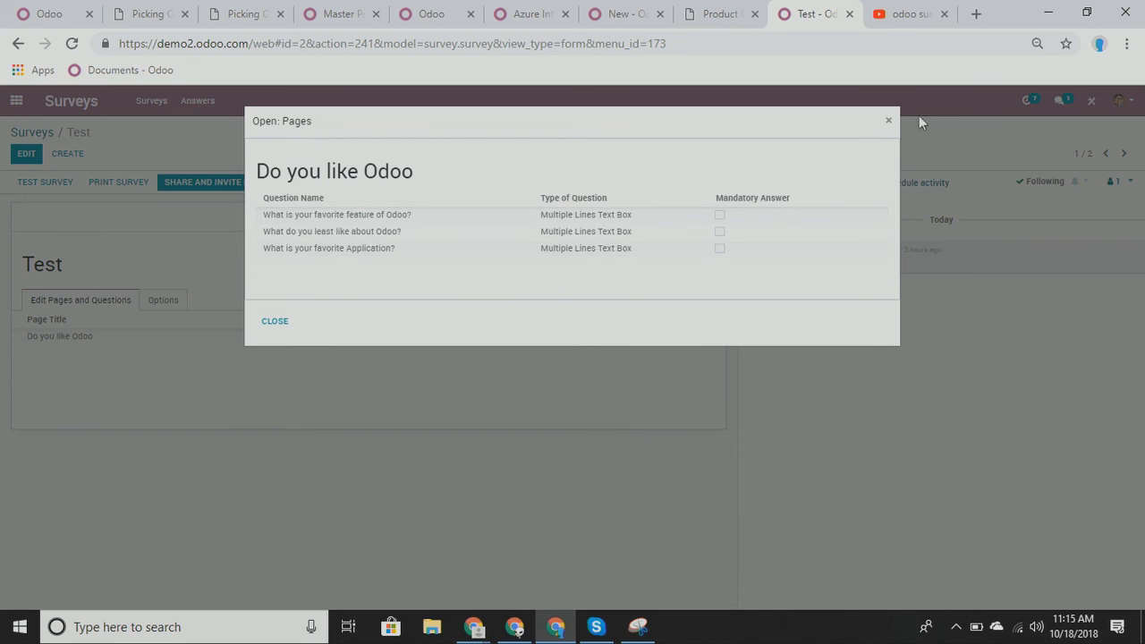
{"action": "left_click", "coordinate": [888, 124]}
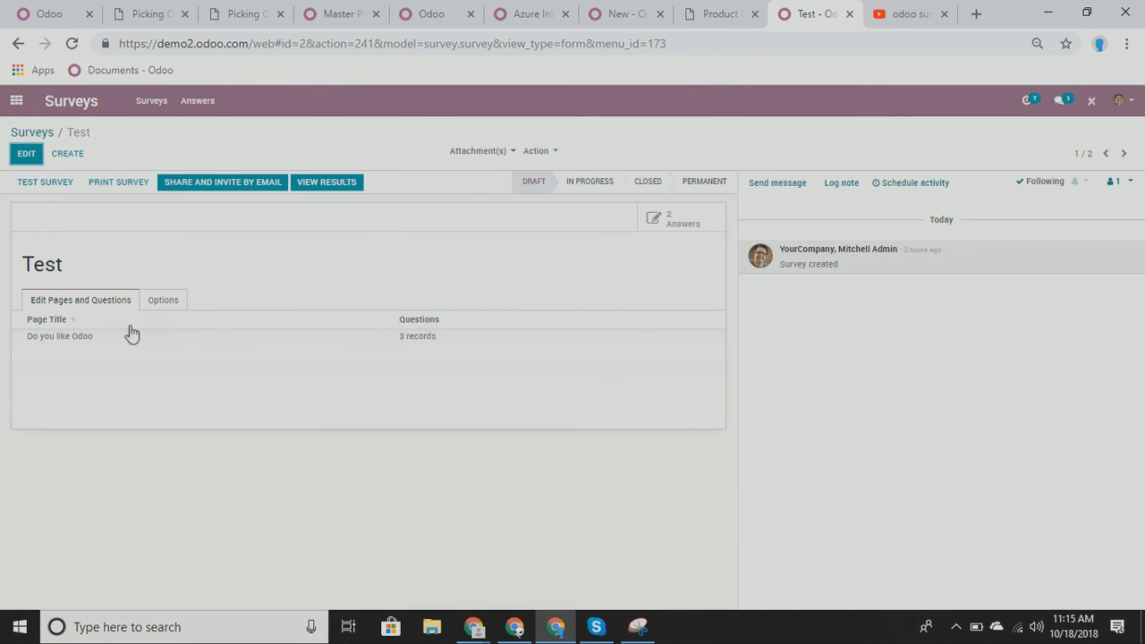
{"action": "left_click", "coordinate": [194, 340]}
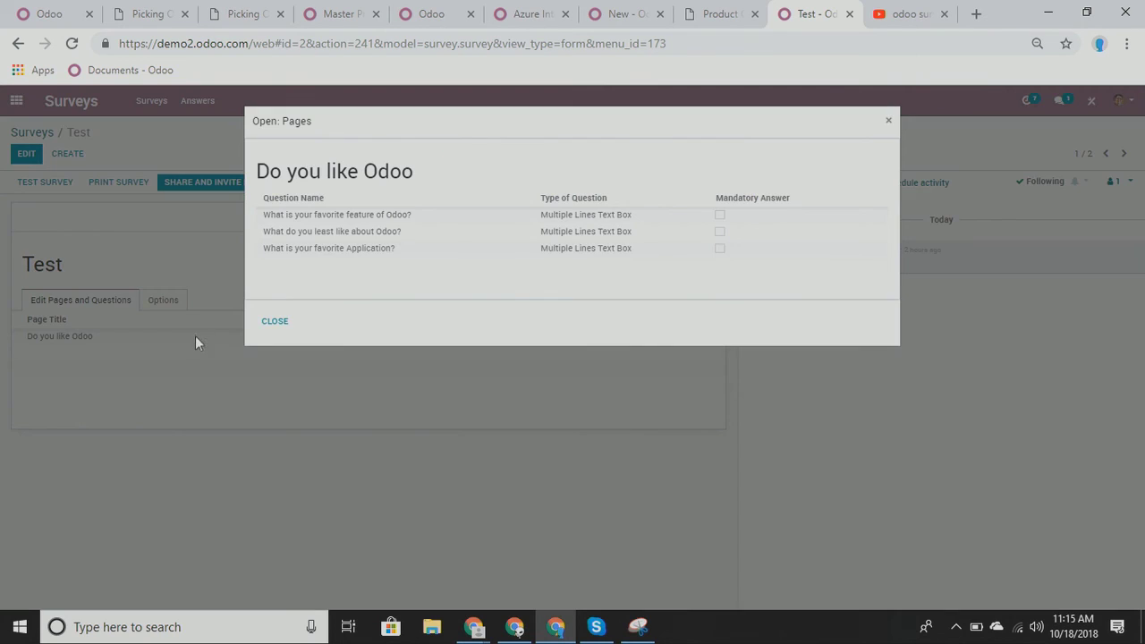
{"action": "left_click", "coordinate": [889, 120]}
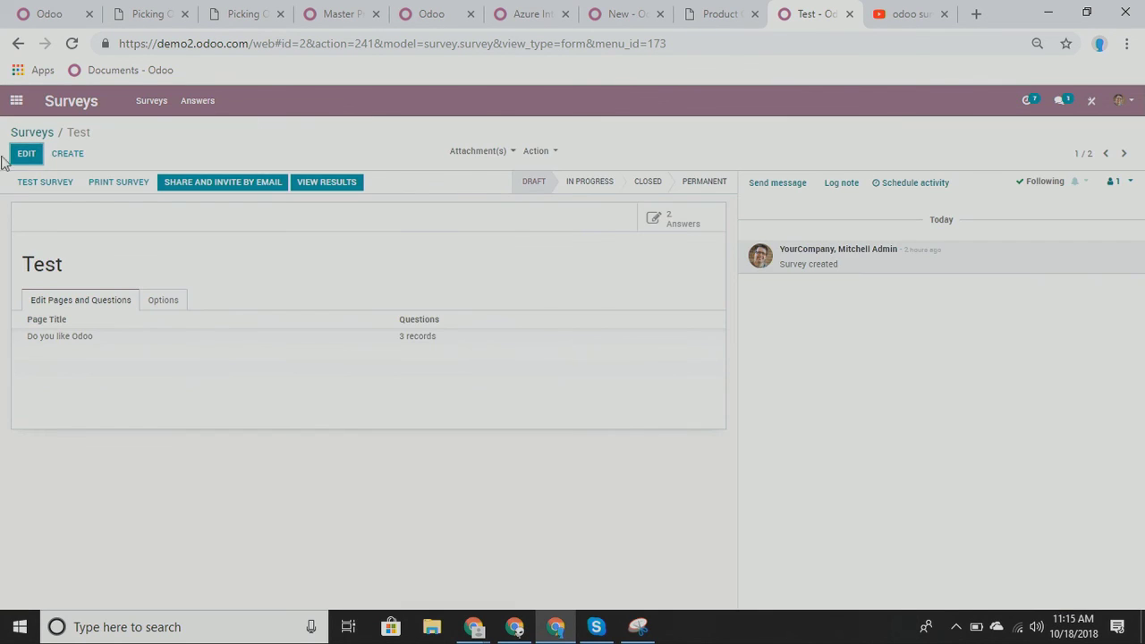
Discard an accidental blank survey, reopen Test and switch it to edit mode
{"action": "left_click", "coordinate": [65, 154]}
{"action": "left_click", "coordinate": [59, 155]}
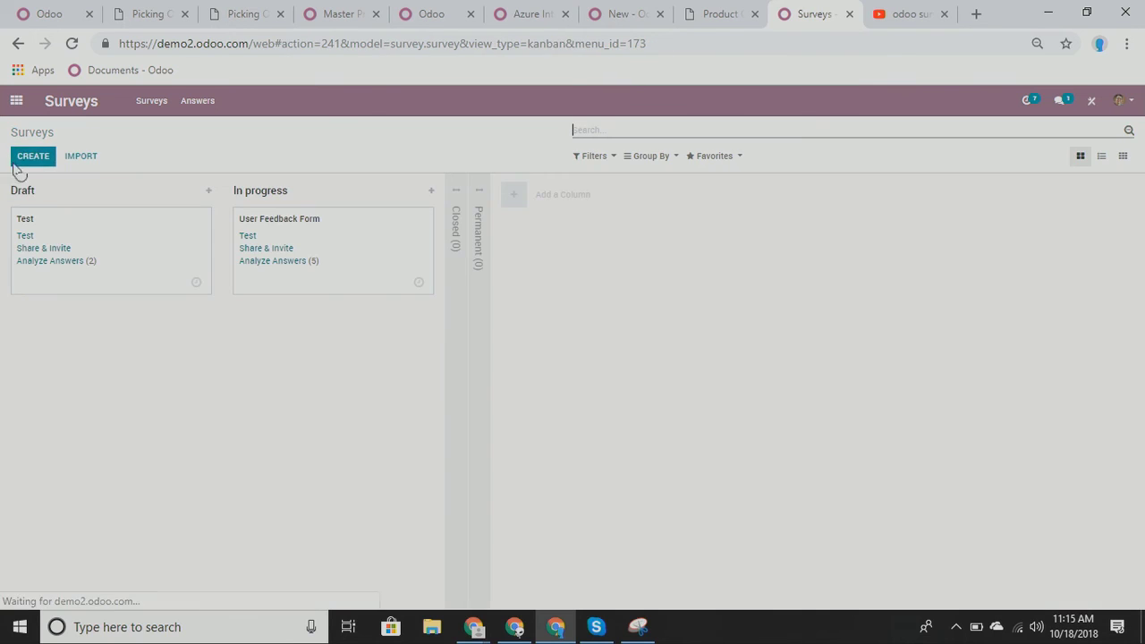
{"action": "left_click", "coordinate": [122, 222]}
{"action": "left_click", "coordinate": [29, 153]}
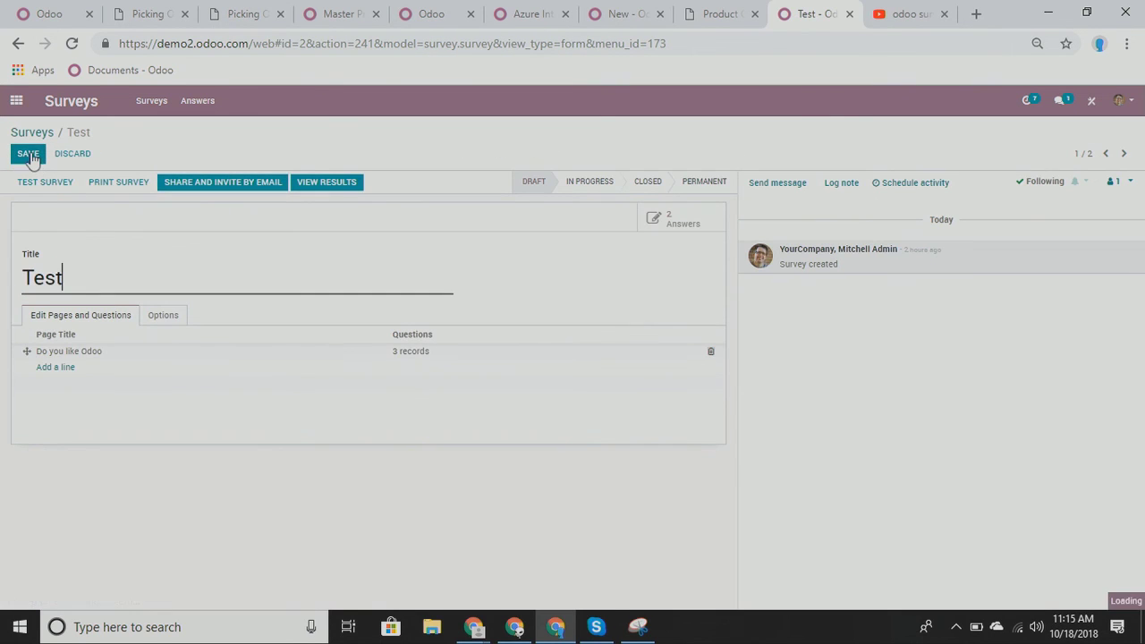
Add a new question to the 'Do you like Odoo' page typed 'Multiple choice: multiple answers allowed'
{"action": "left_click", "coordinate": [79, 352]}
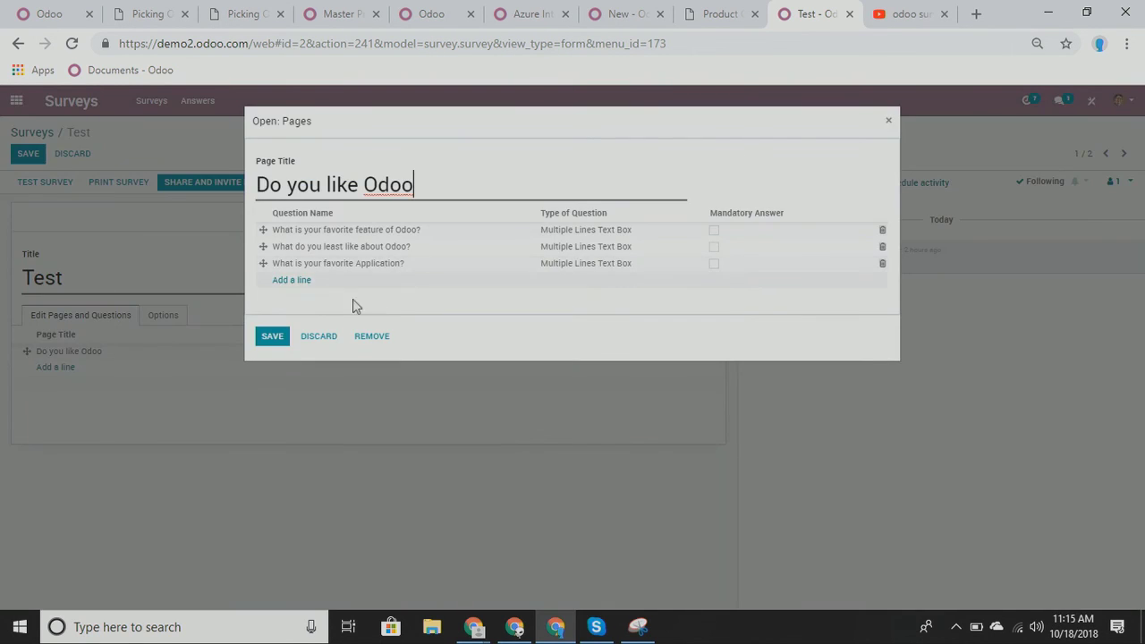
{"action": "left_click", "coordinate": [580, 284]}
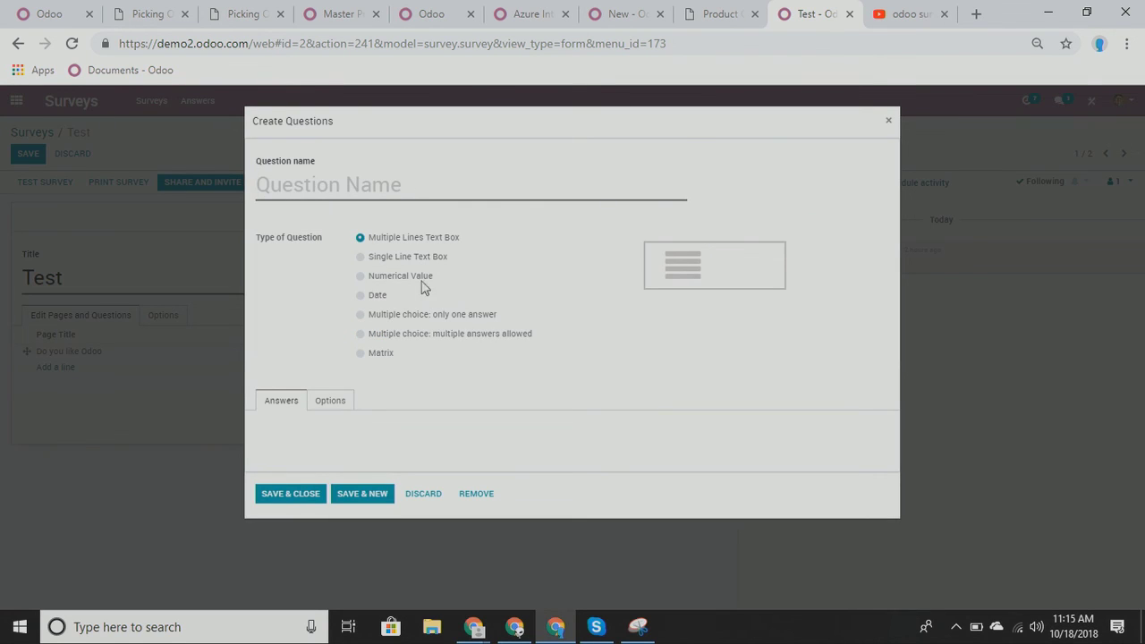
{"action": "left_click", "coordinate": [397, 335]}
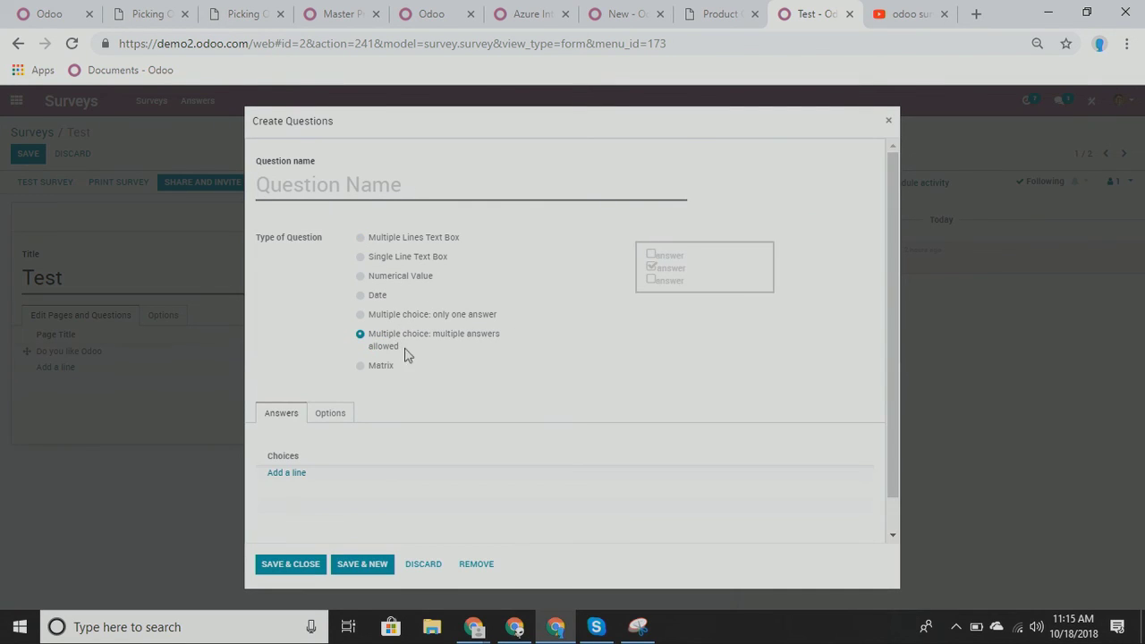
{"action": "left_click", "coordinate": [292, 472]}
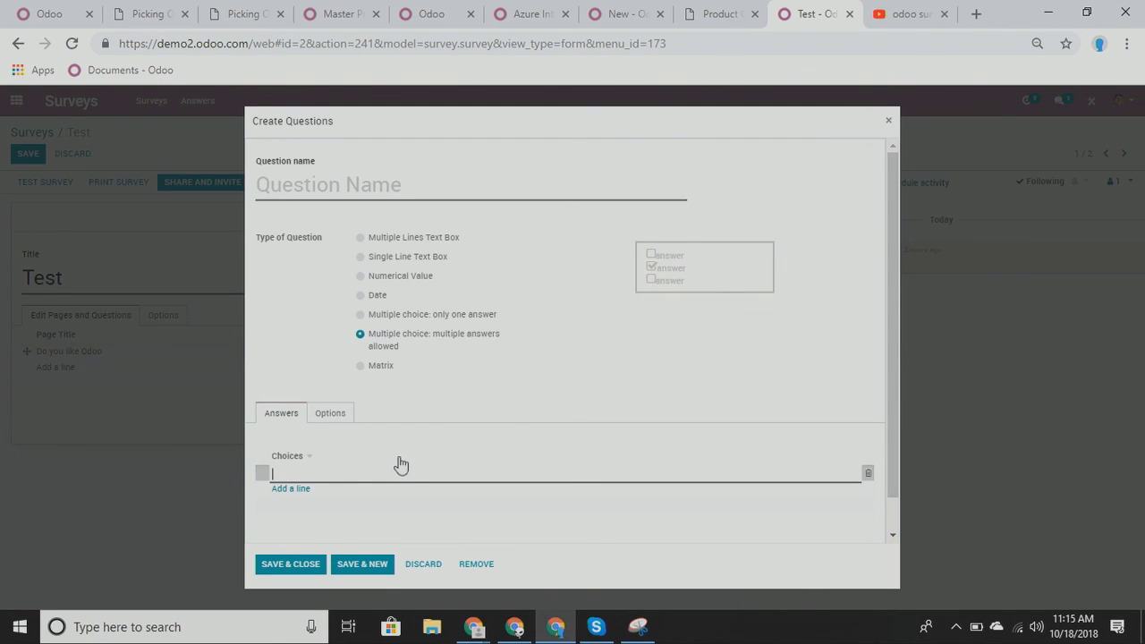
{"action": "left_click", "coordinate": [407, 318]}
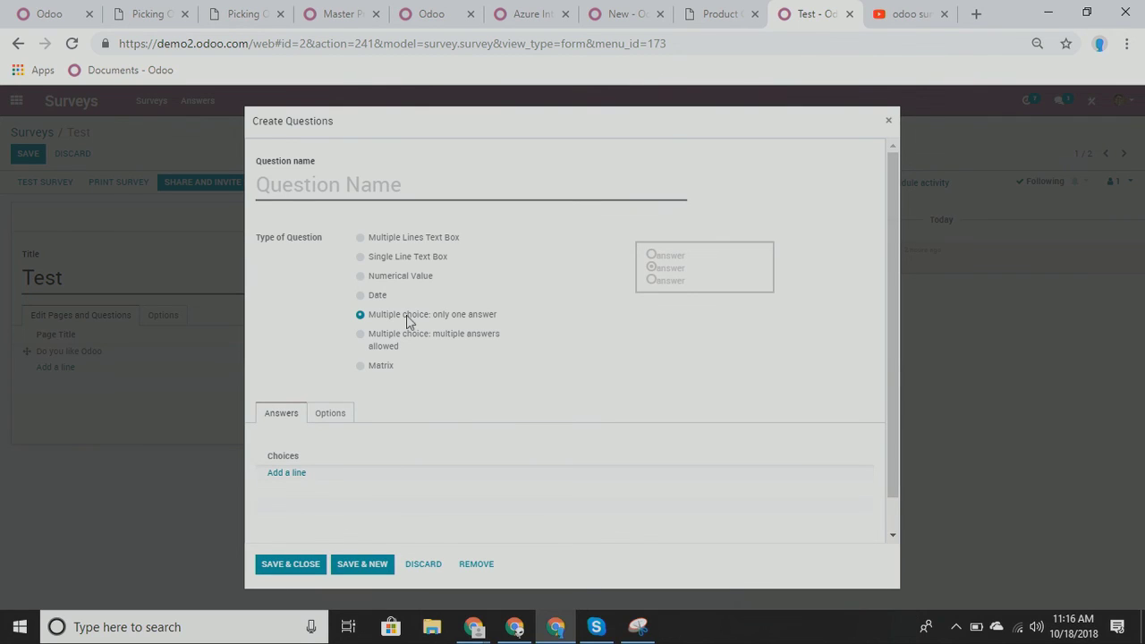
{"action": "left_click", "coordinate": [413, 340]}
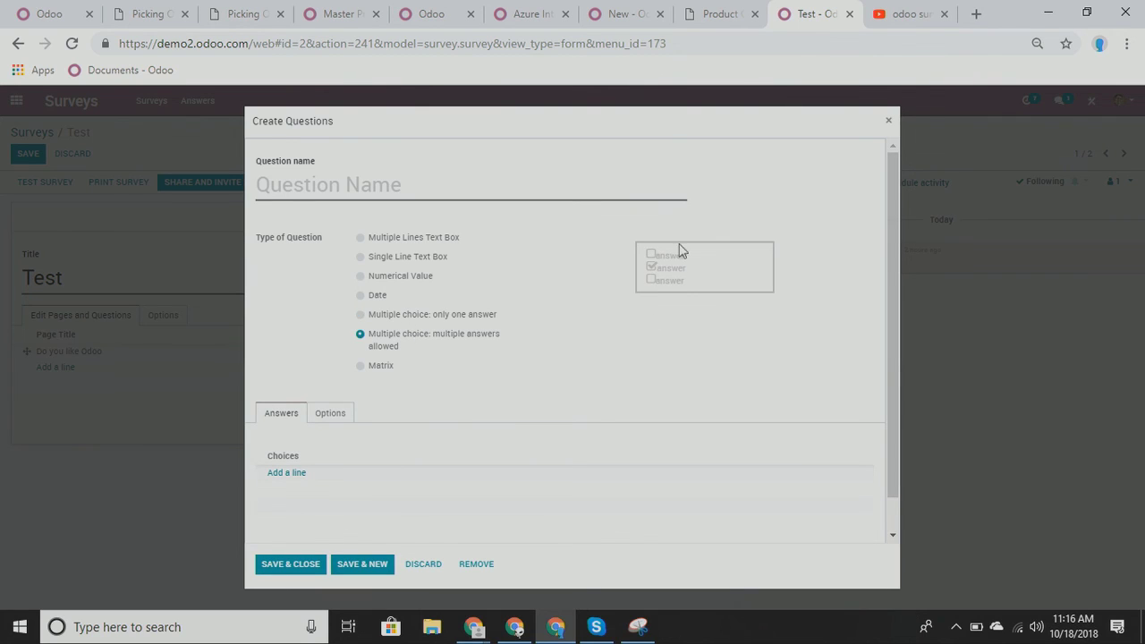